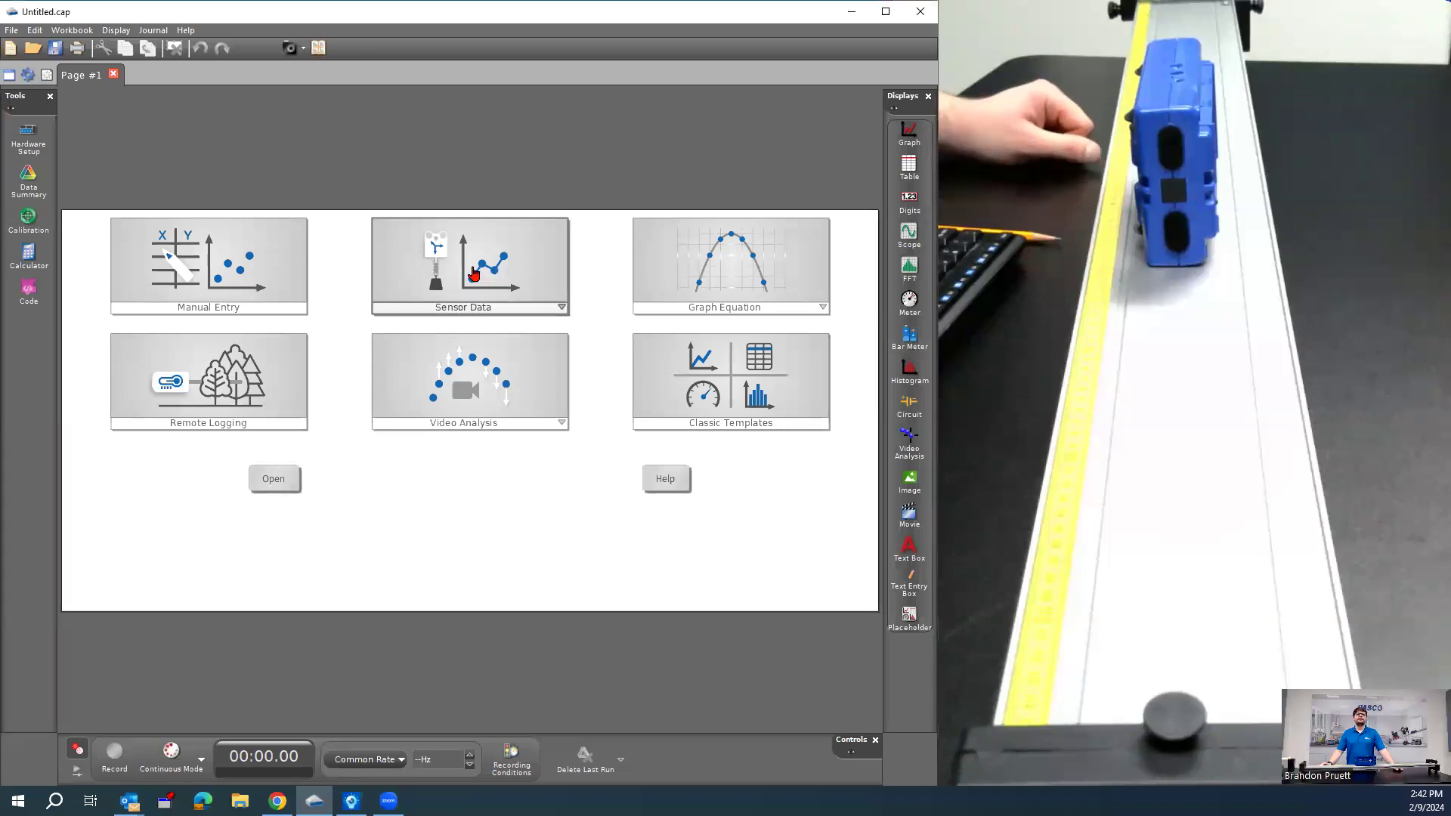
- Connect the blue Smart Cart and check its Position Sensor properties (zero at start, 20.00 Hz)
left_click(473, 265)
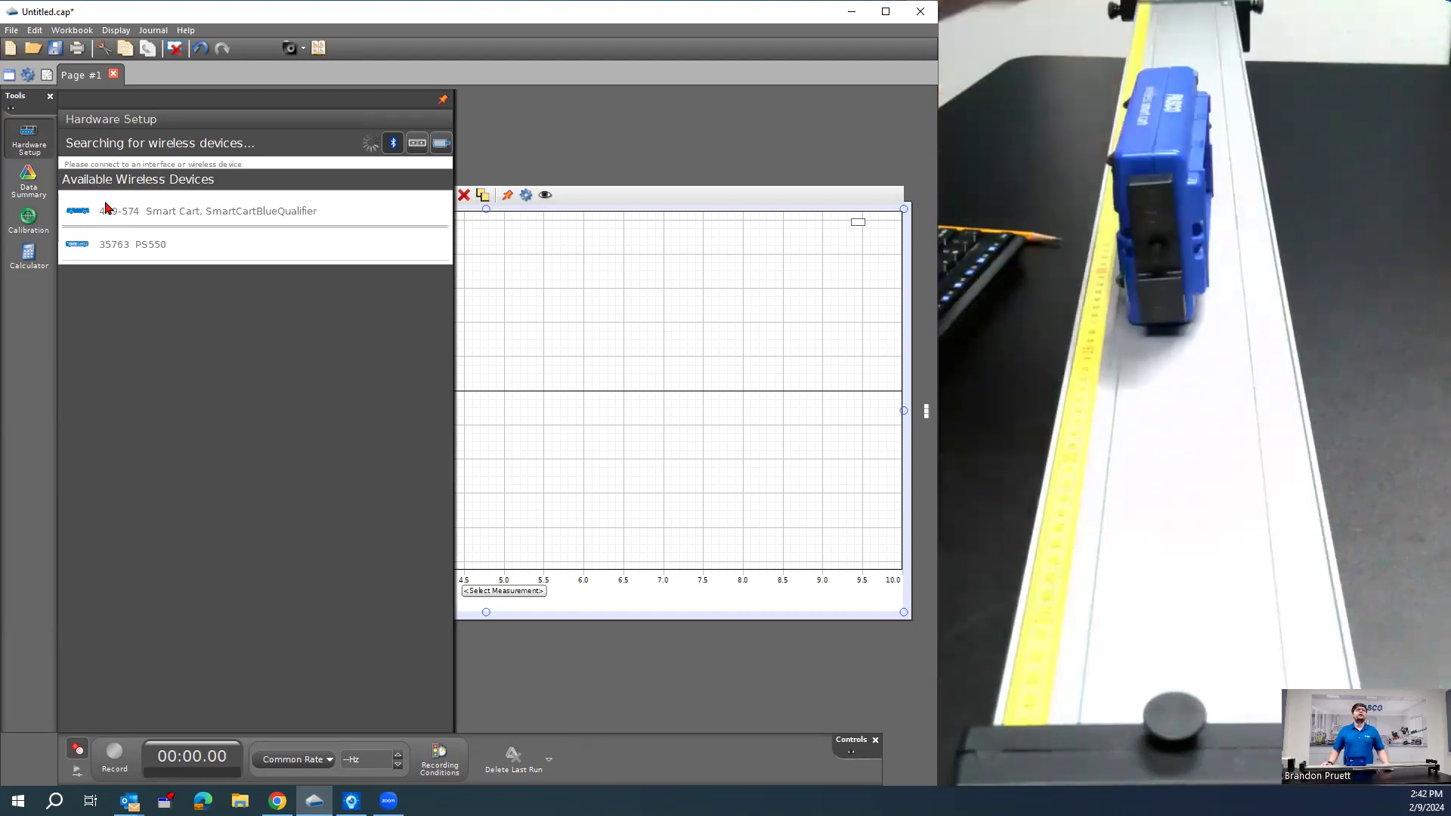
left_click(107, 208)
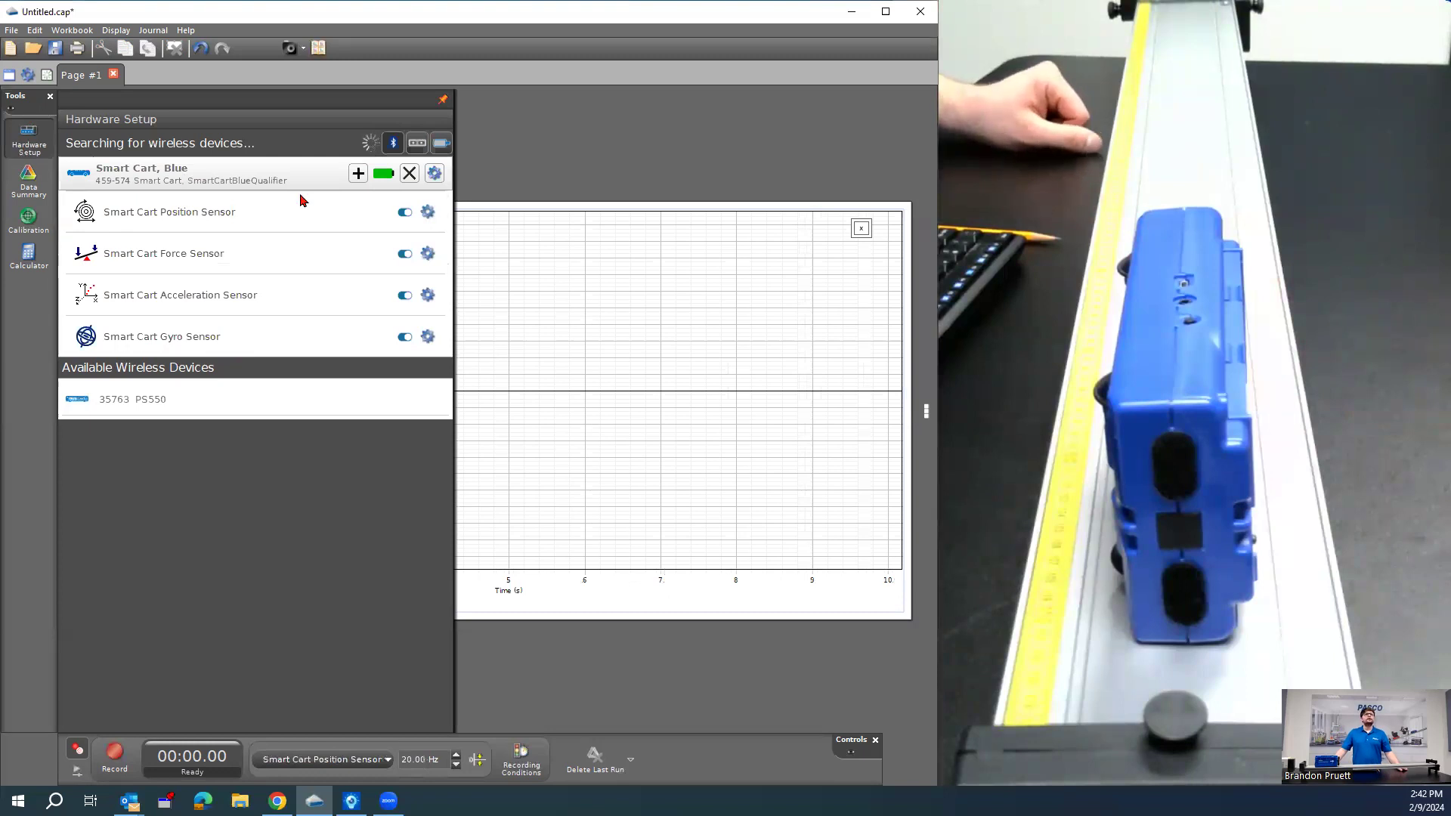
left_click(428, 213)
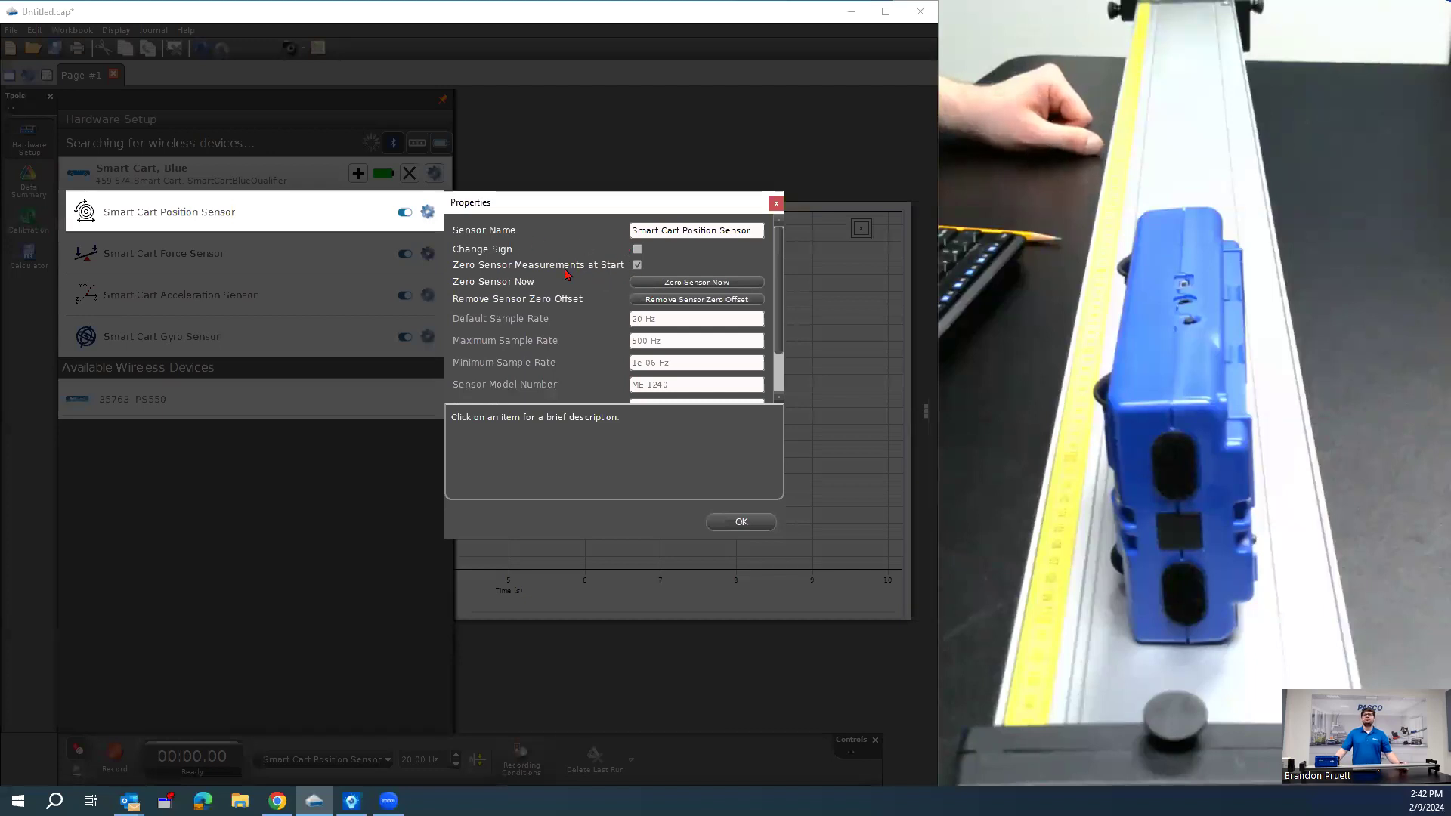
left_click(741, 521)
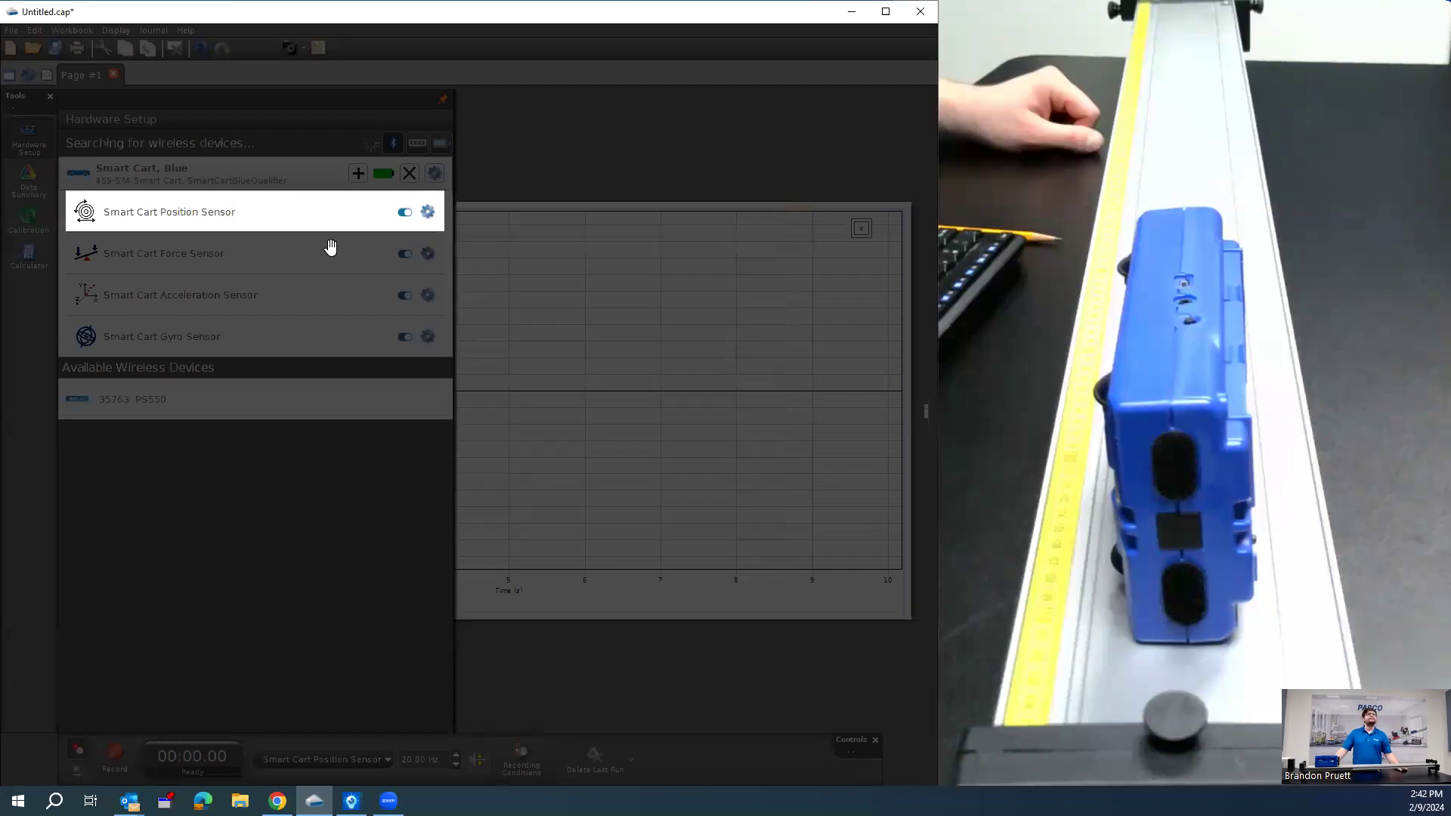
- Set the recording start condition to Position (m) rising above 0.005
left_click(20, 134)
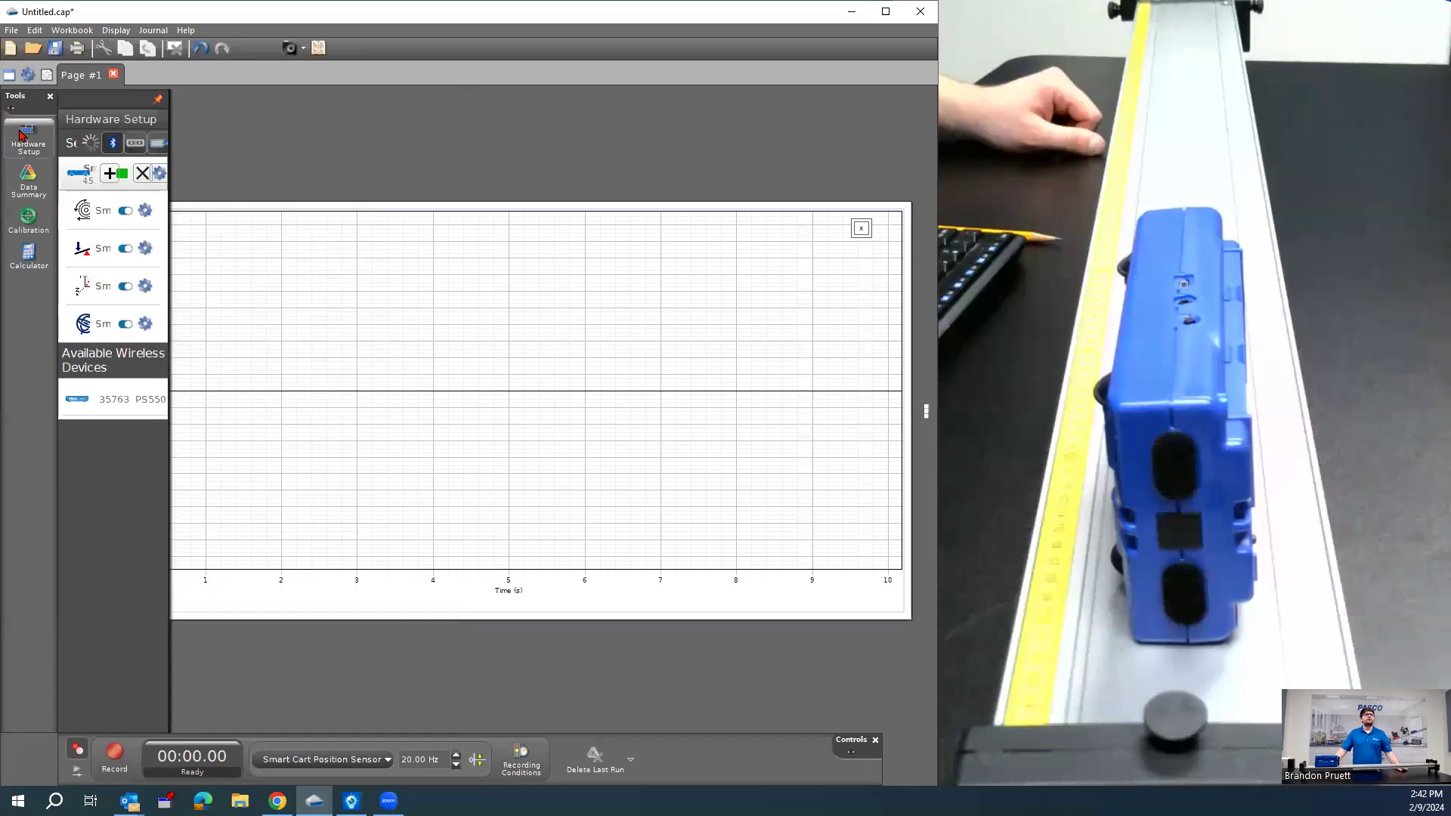
mouse_move(324, 472)
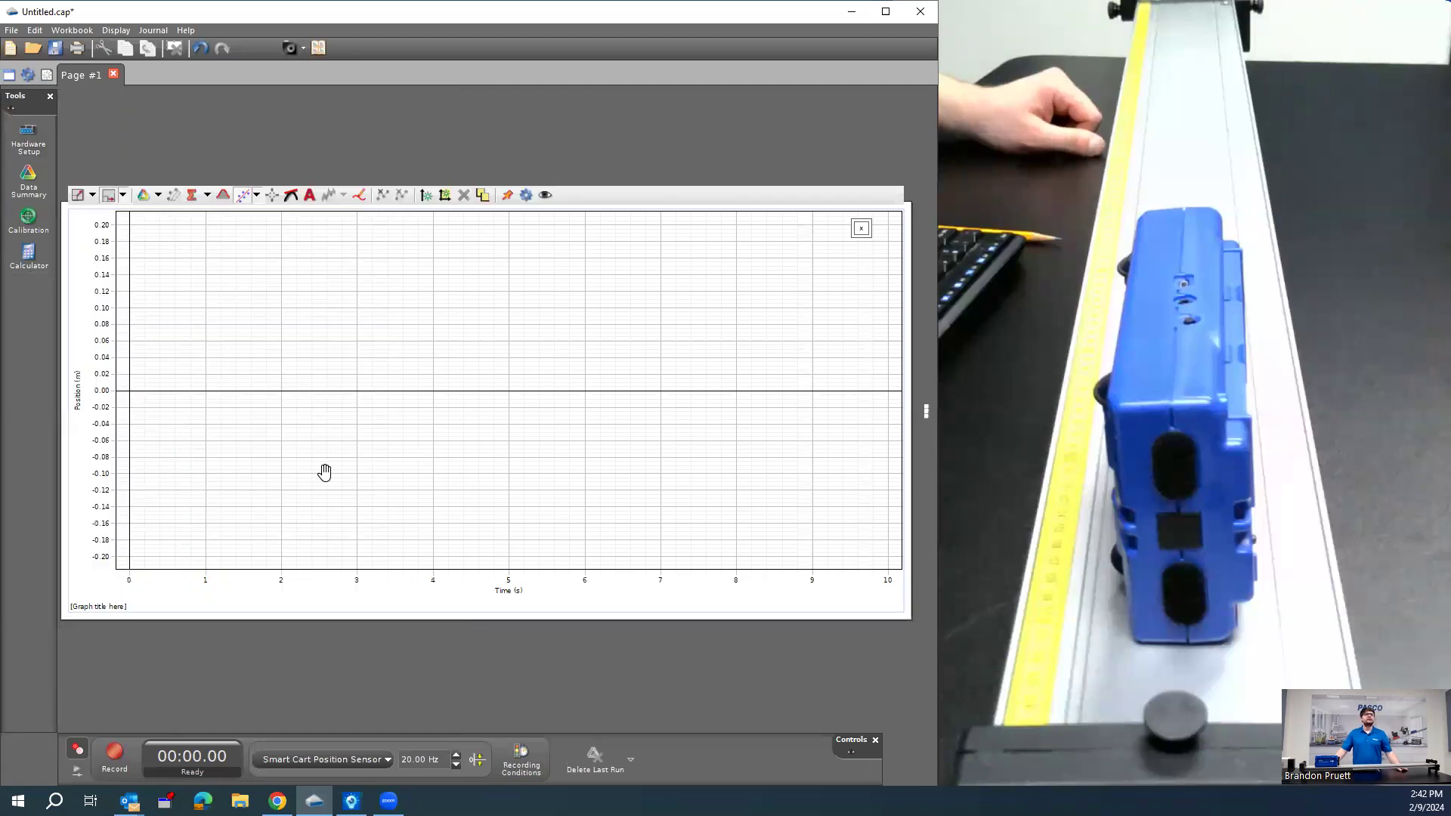
mouse_move(247, 400)
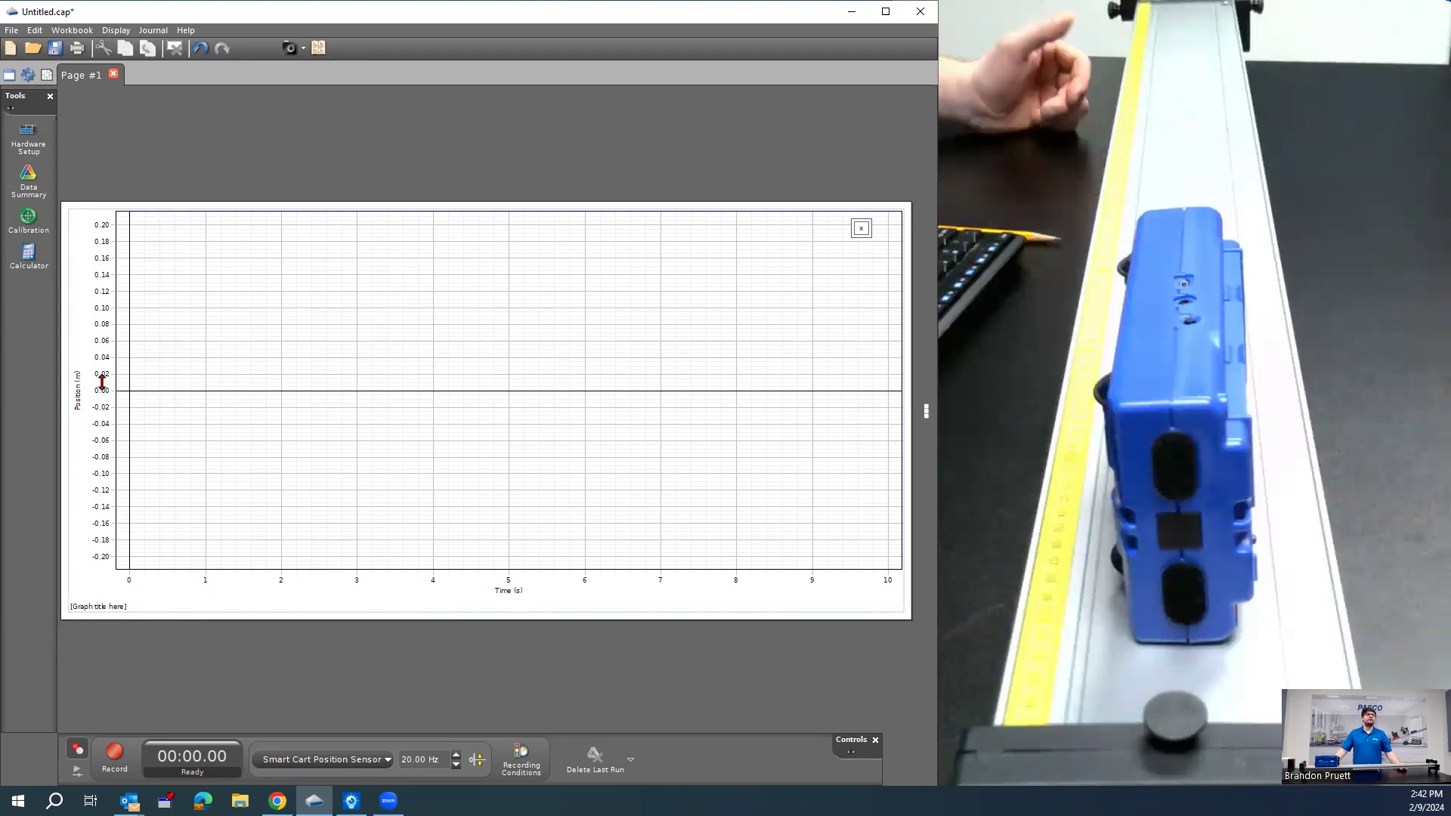
mouse_move(80, 418)
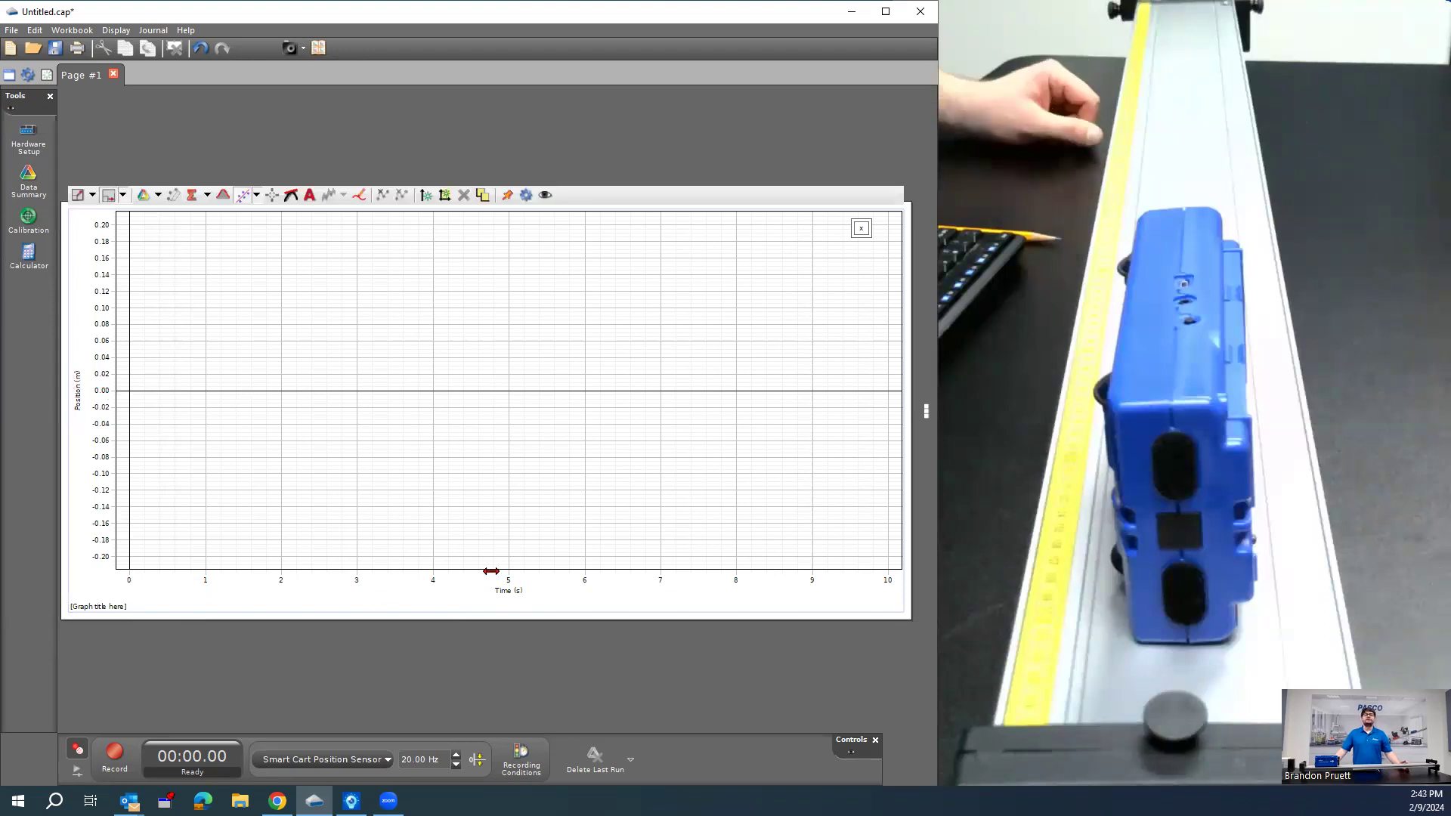
left_click(527, 767)
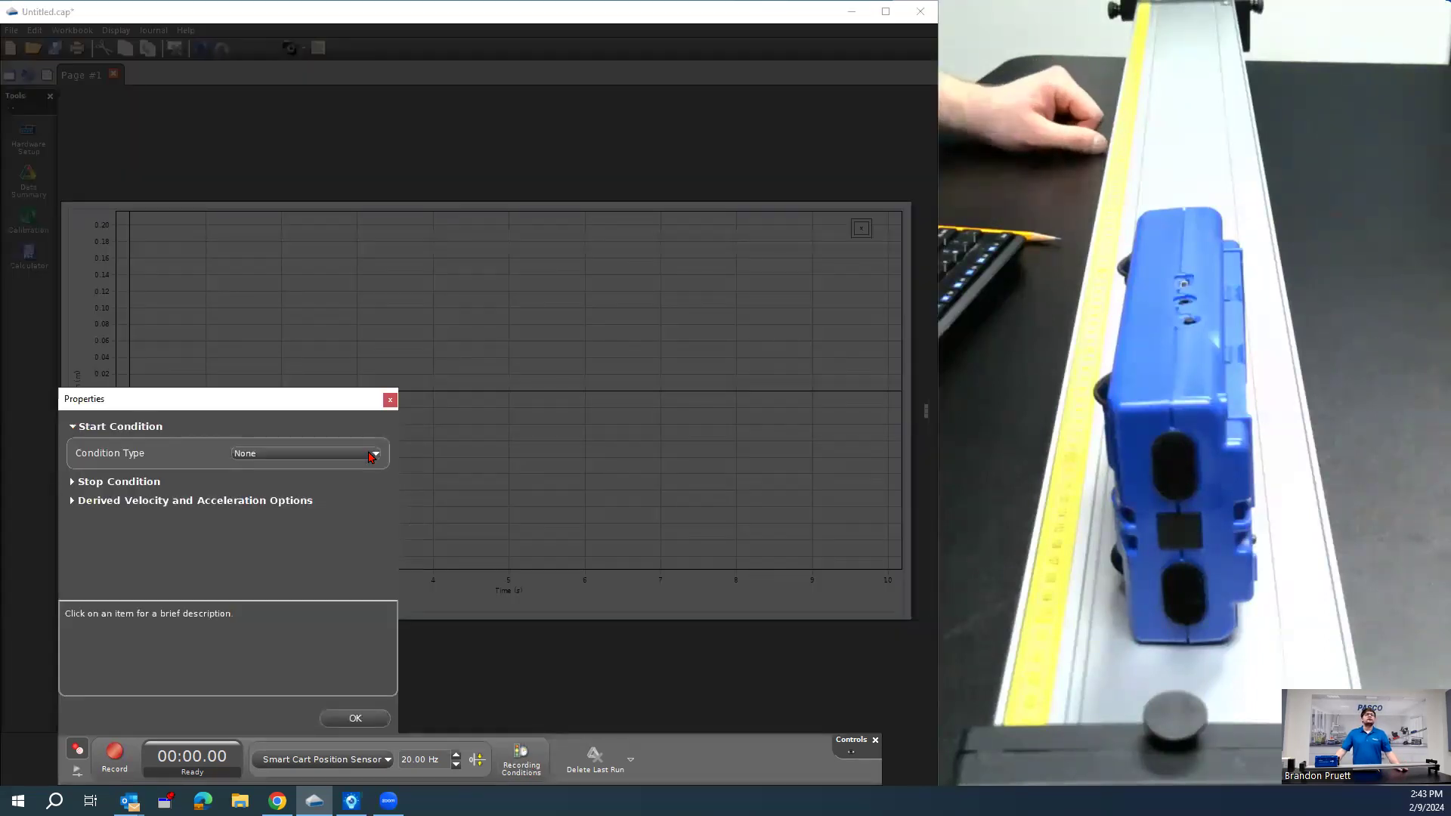
left_click(373, 454)
left_click(310, 475)
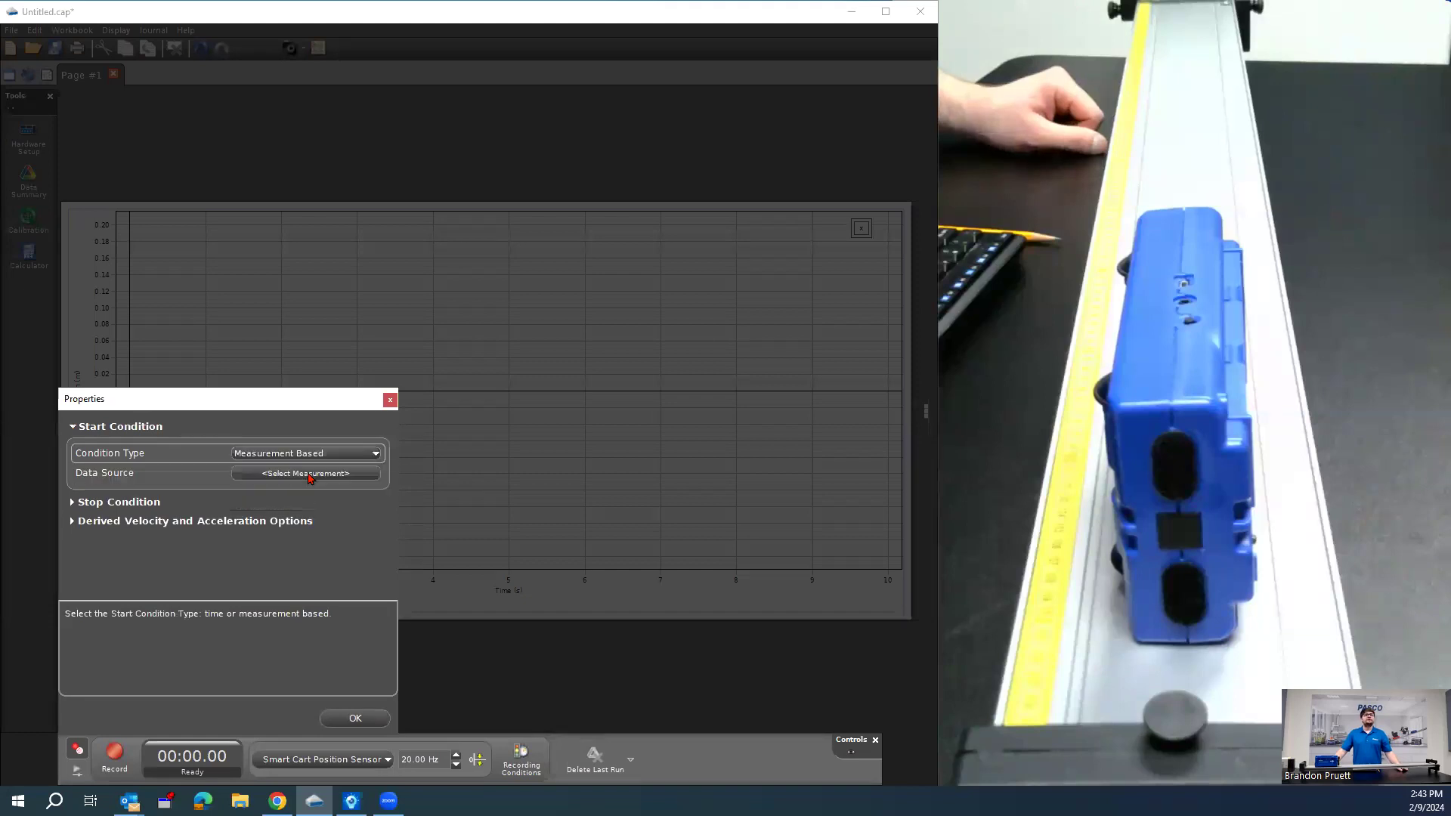
left_click(332, 475)
left_click(280, 490)
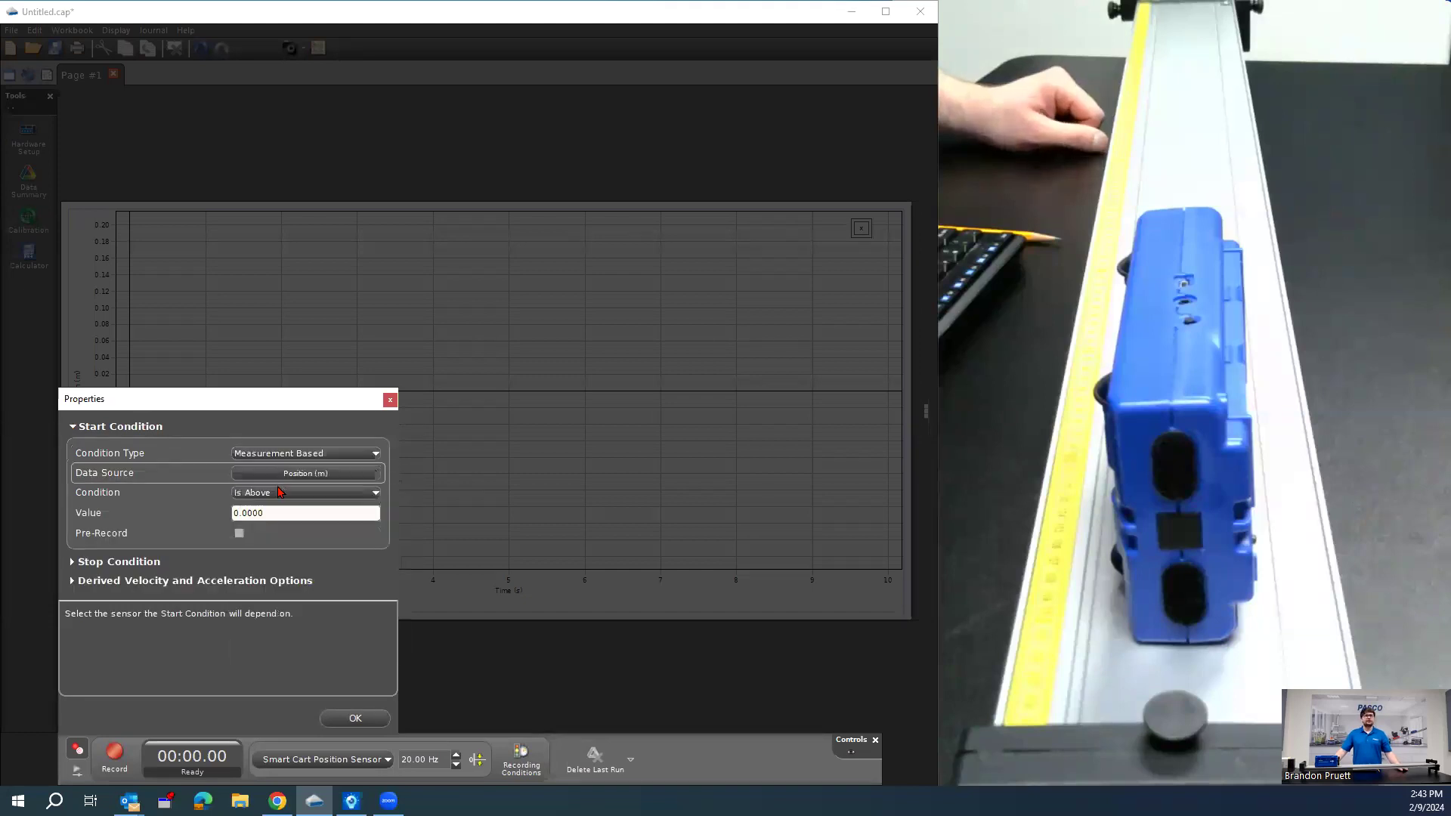
left_click(308, 511)
key("BackSpace")
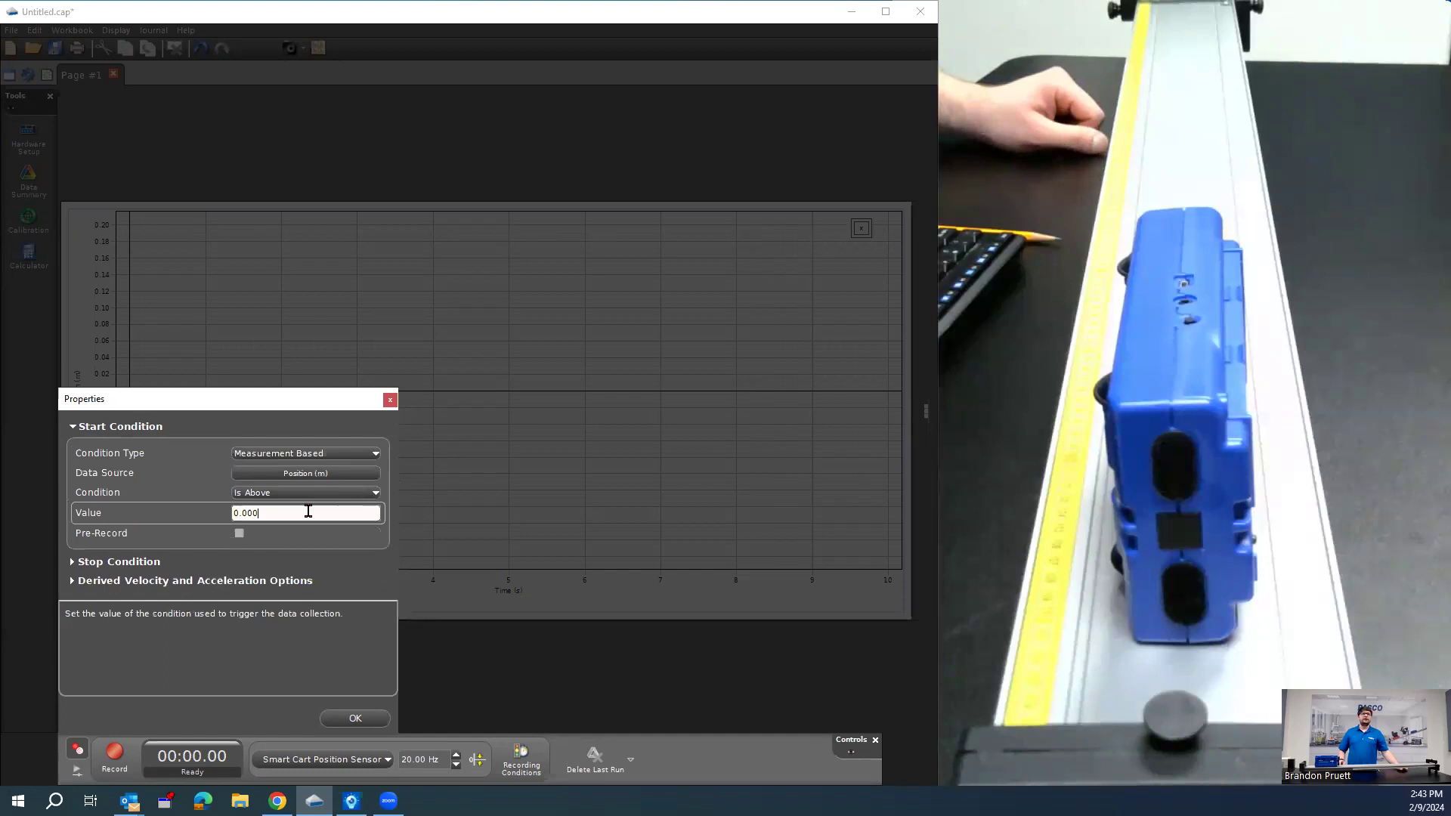
key("BackSpace")
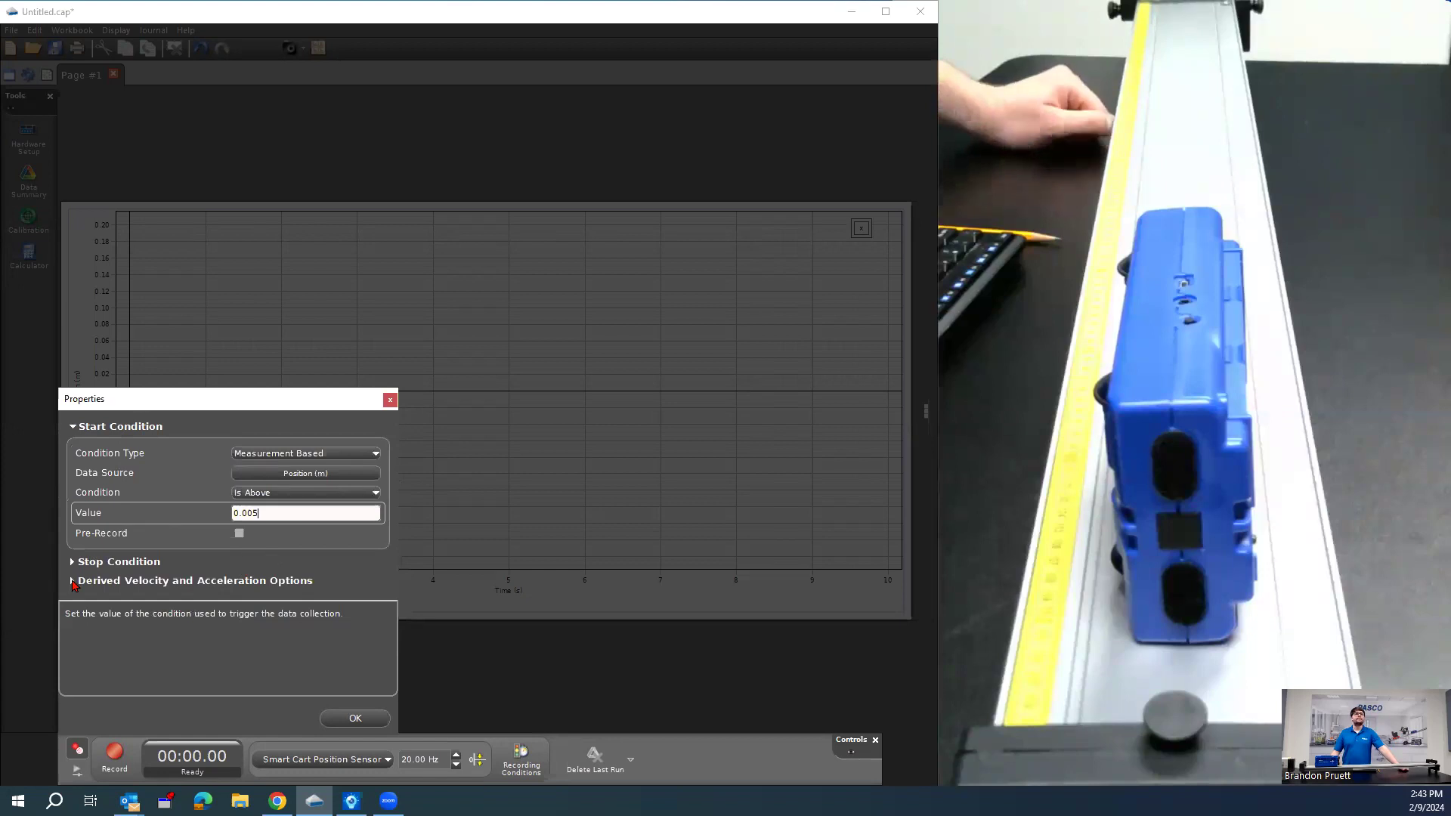
- Set the stop condition to Position (m) above 0.9 and apply the recording conditions
left_click(69, 560)
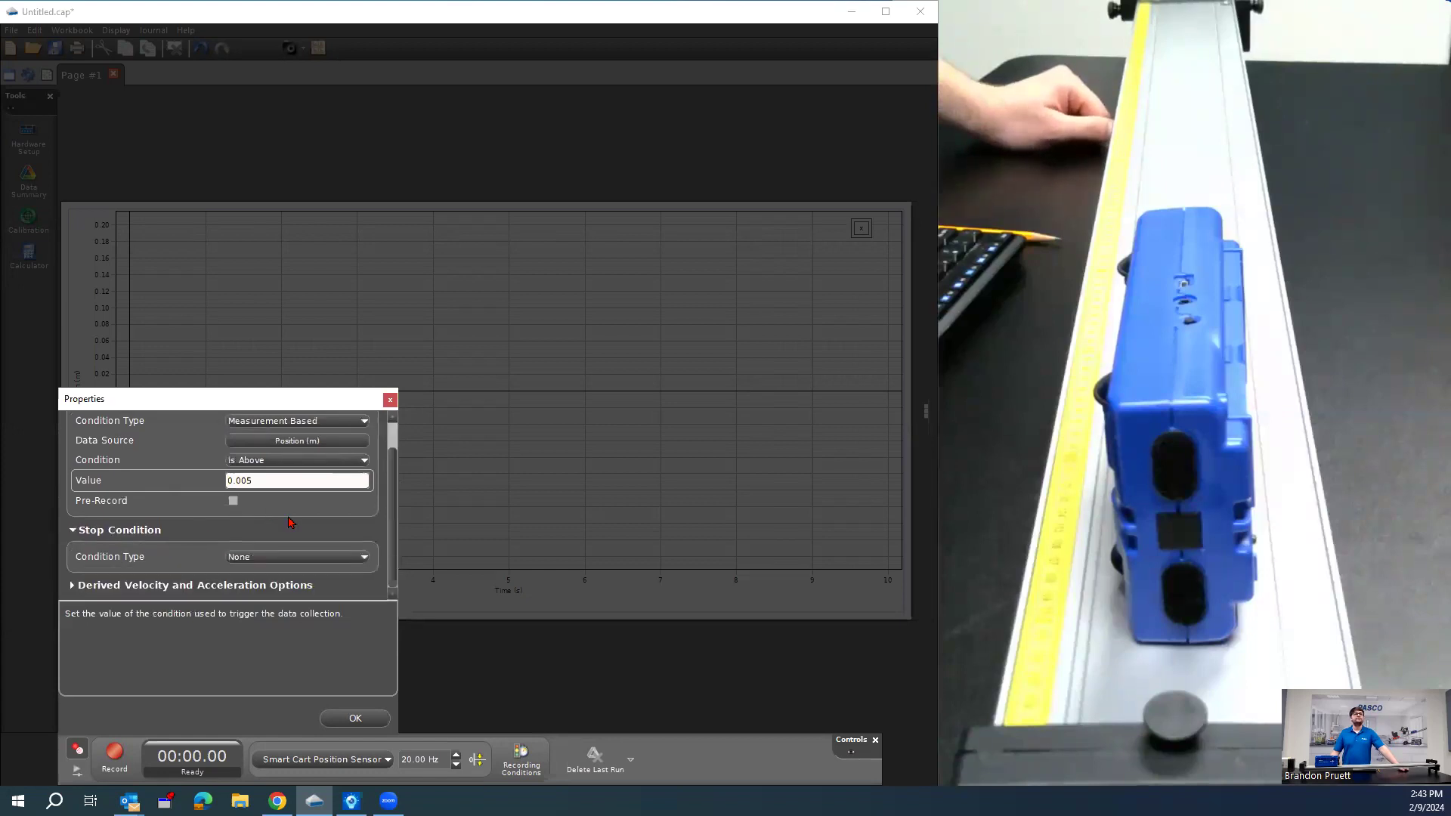
left_click(305, 558)
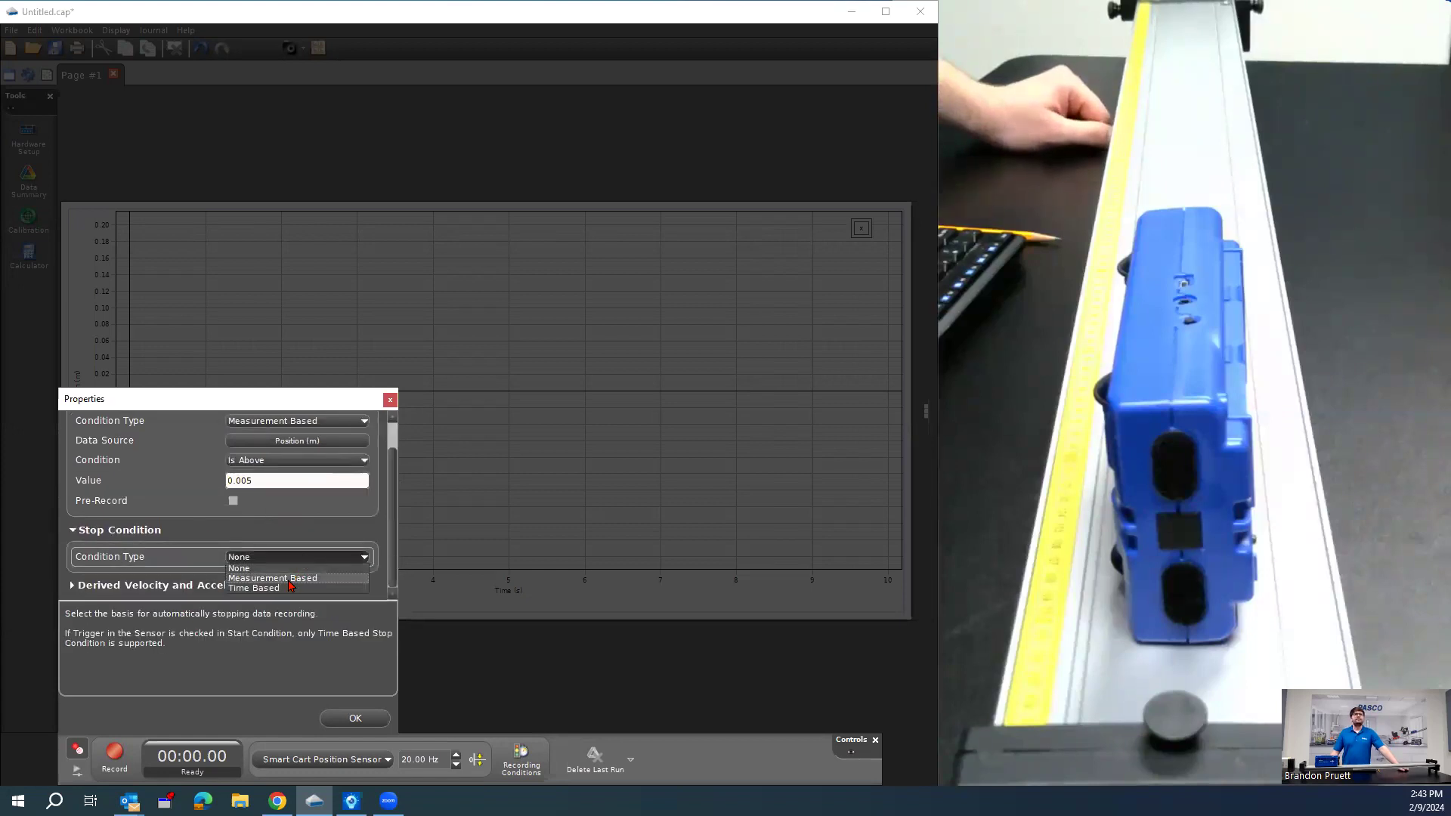
left_click(289, 578)
left_click(295, 516)
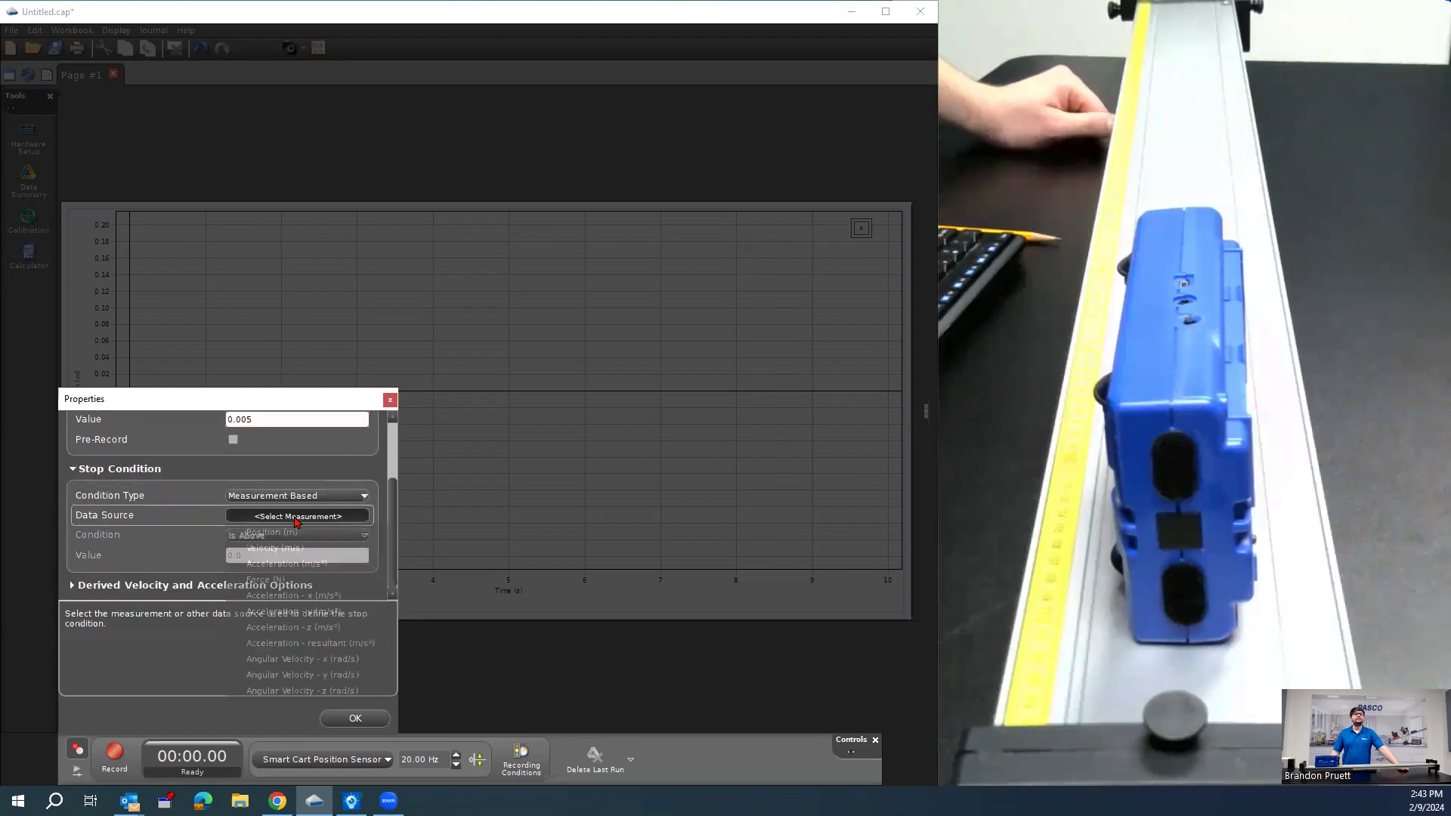
left_click(277, 533)
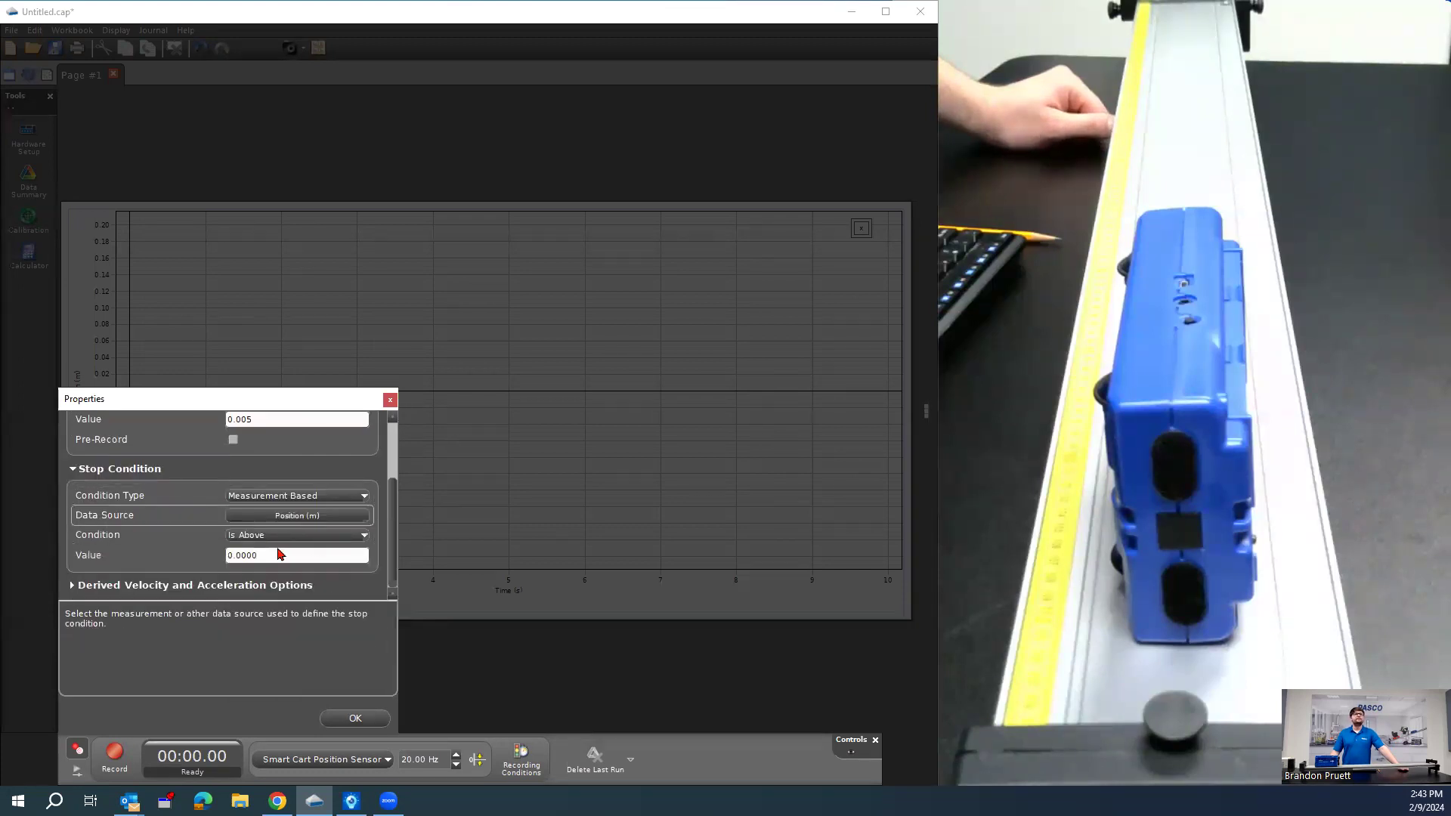
left_click(273, 554)
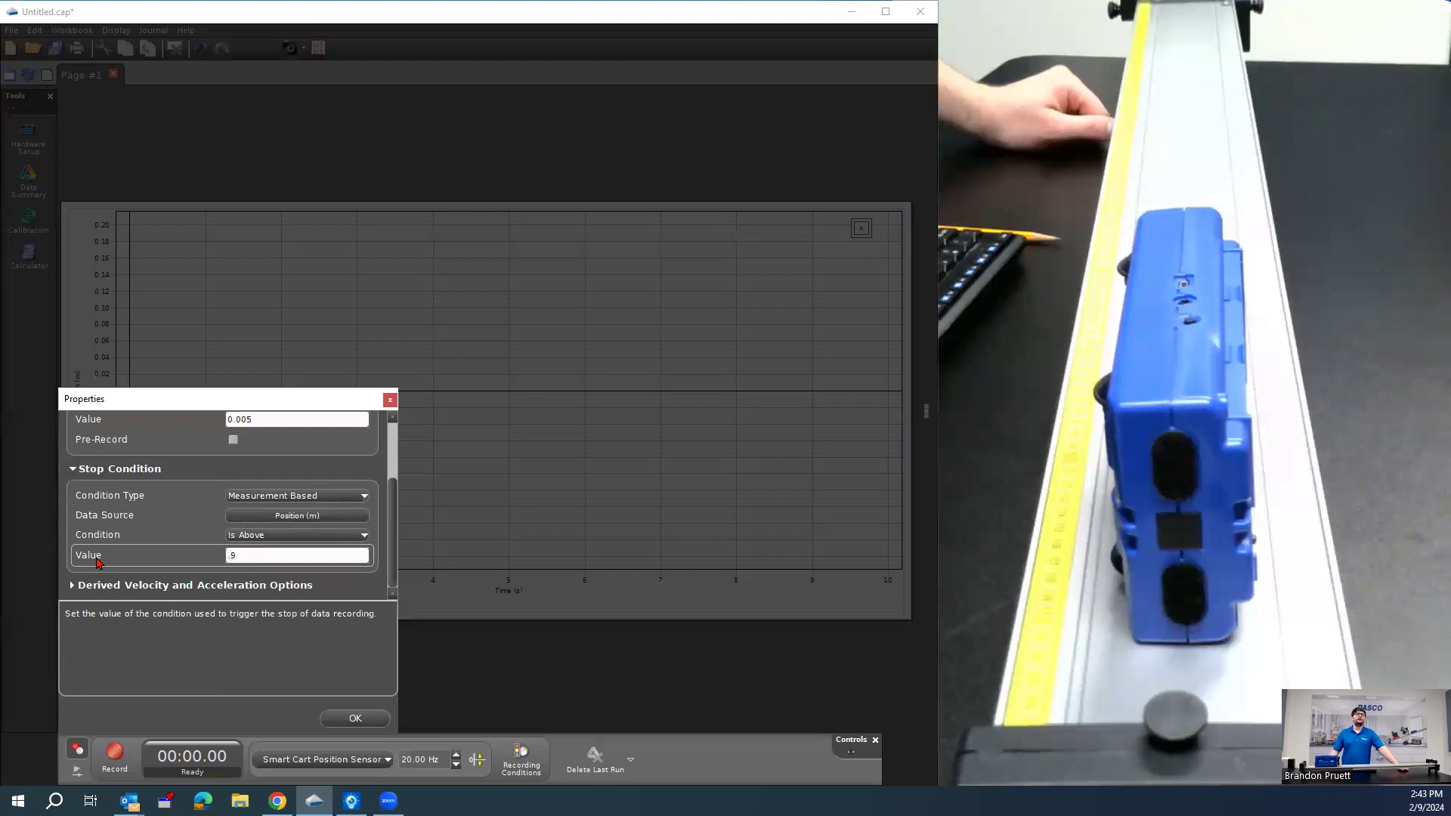
left_click(338, 720)
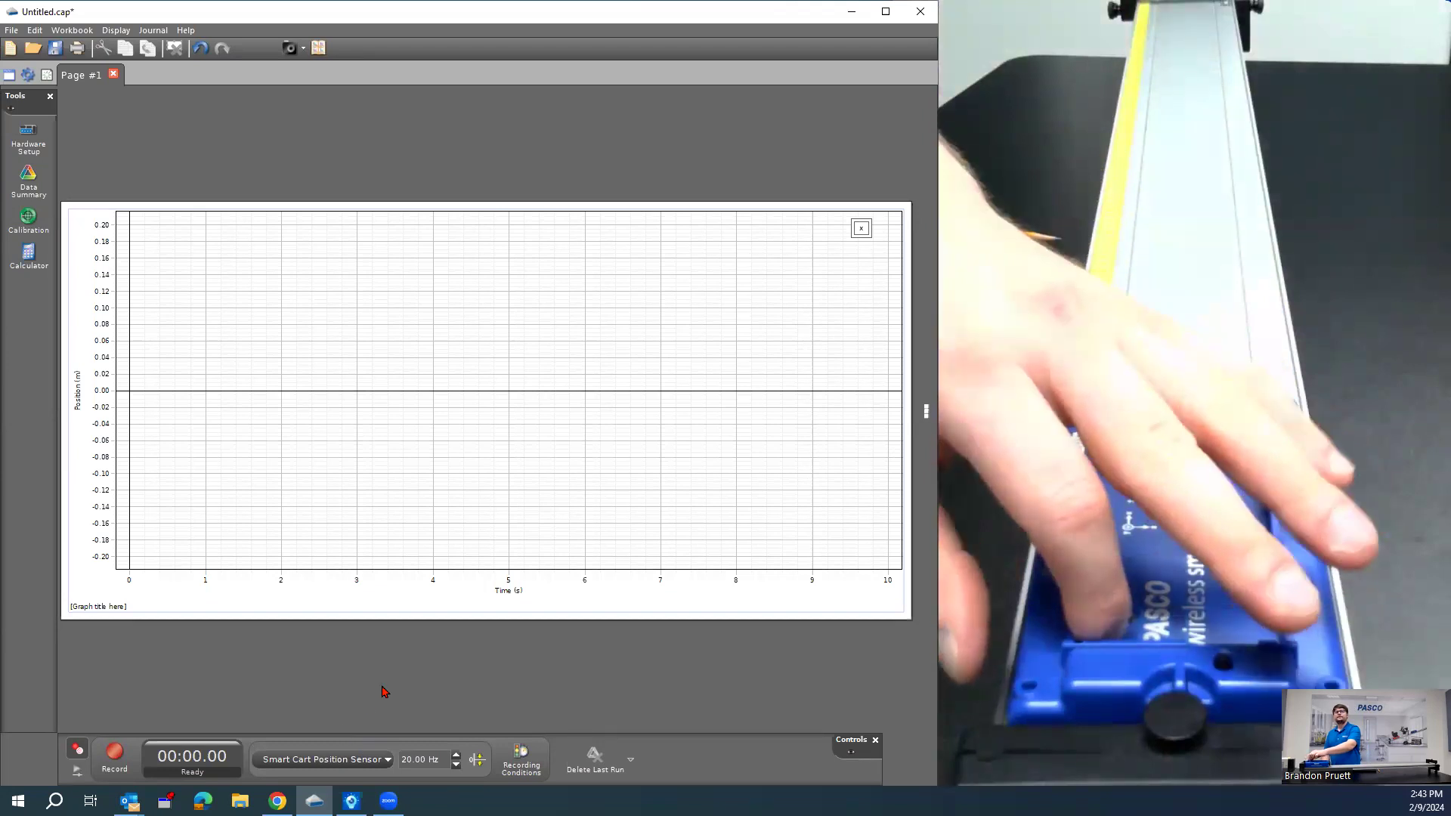
- Record Run #1 of the cart's push and frame its 0–0.9 m position curve
left_click(113, 755)
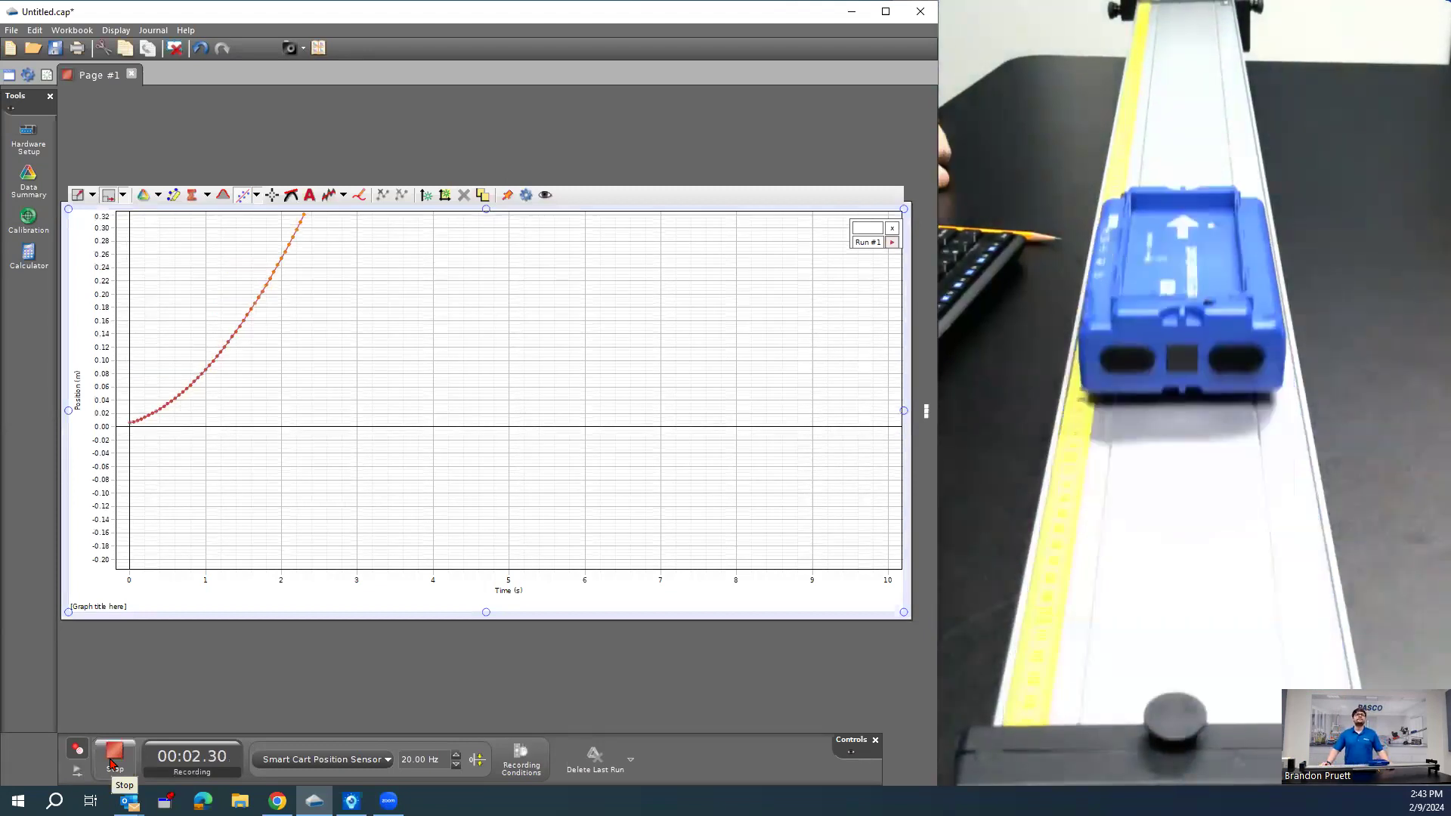
left_click(110, 763)
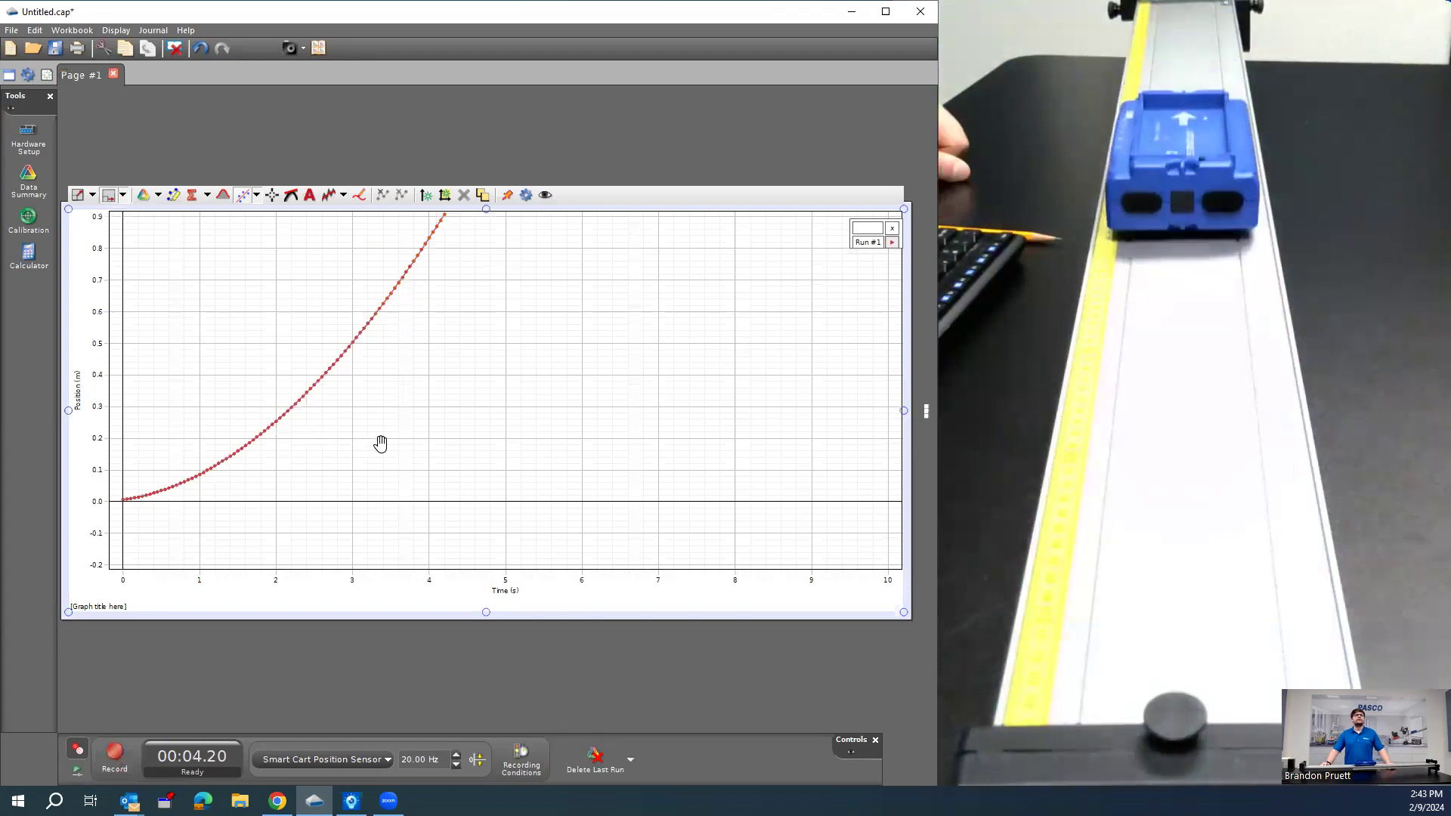
left_click_drag(378, 446, 448, 472)
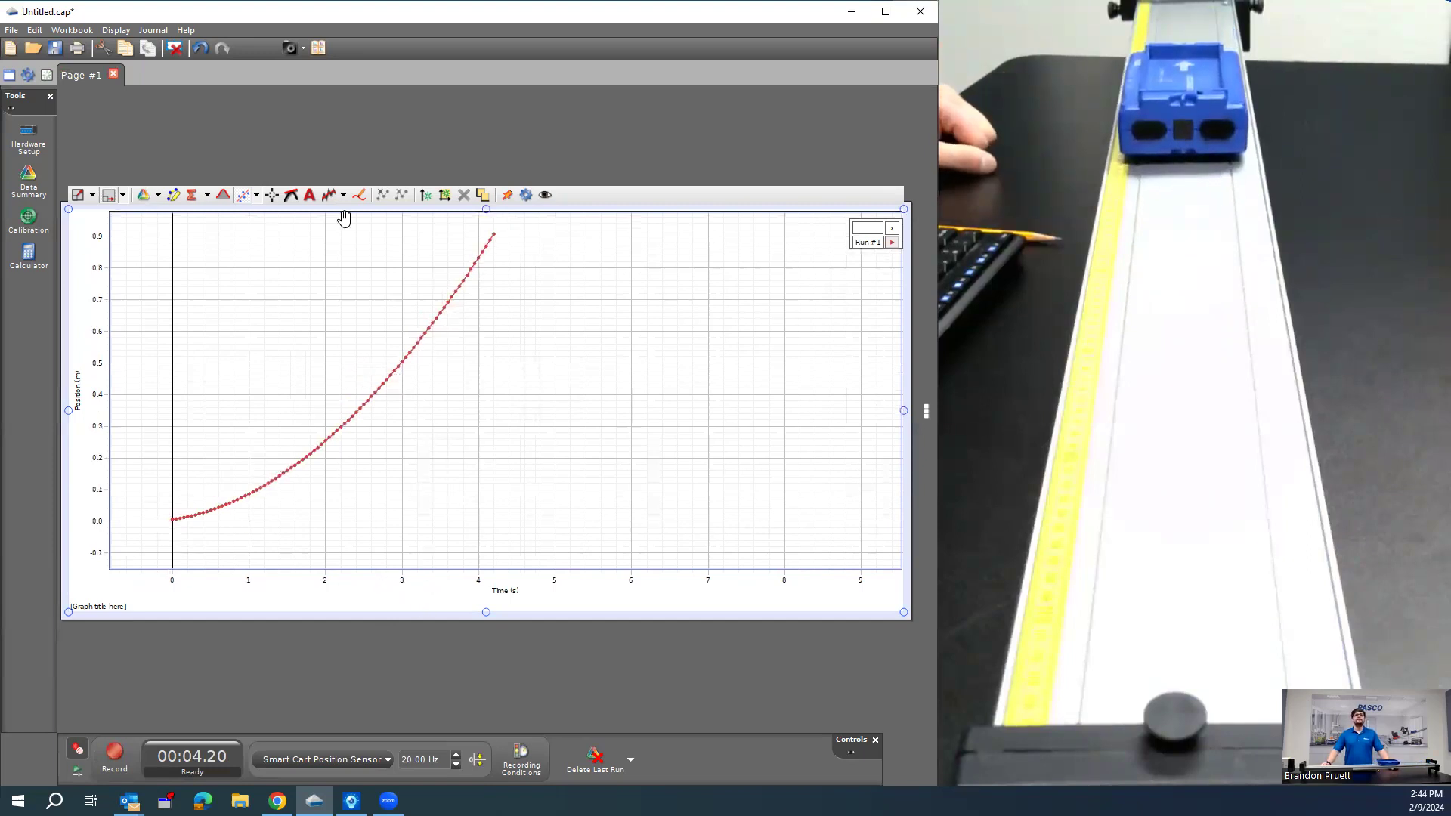
- Fit Run #1 position with a User Defined fit (acceleration 0.0819, initial velocity 0.0437)
left_click(258, 195)
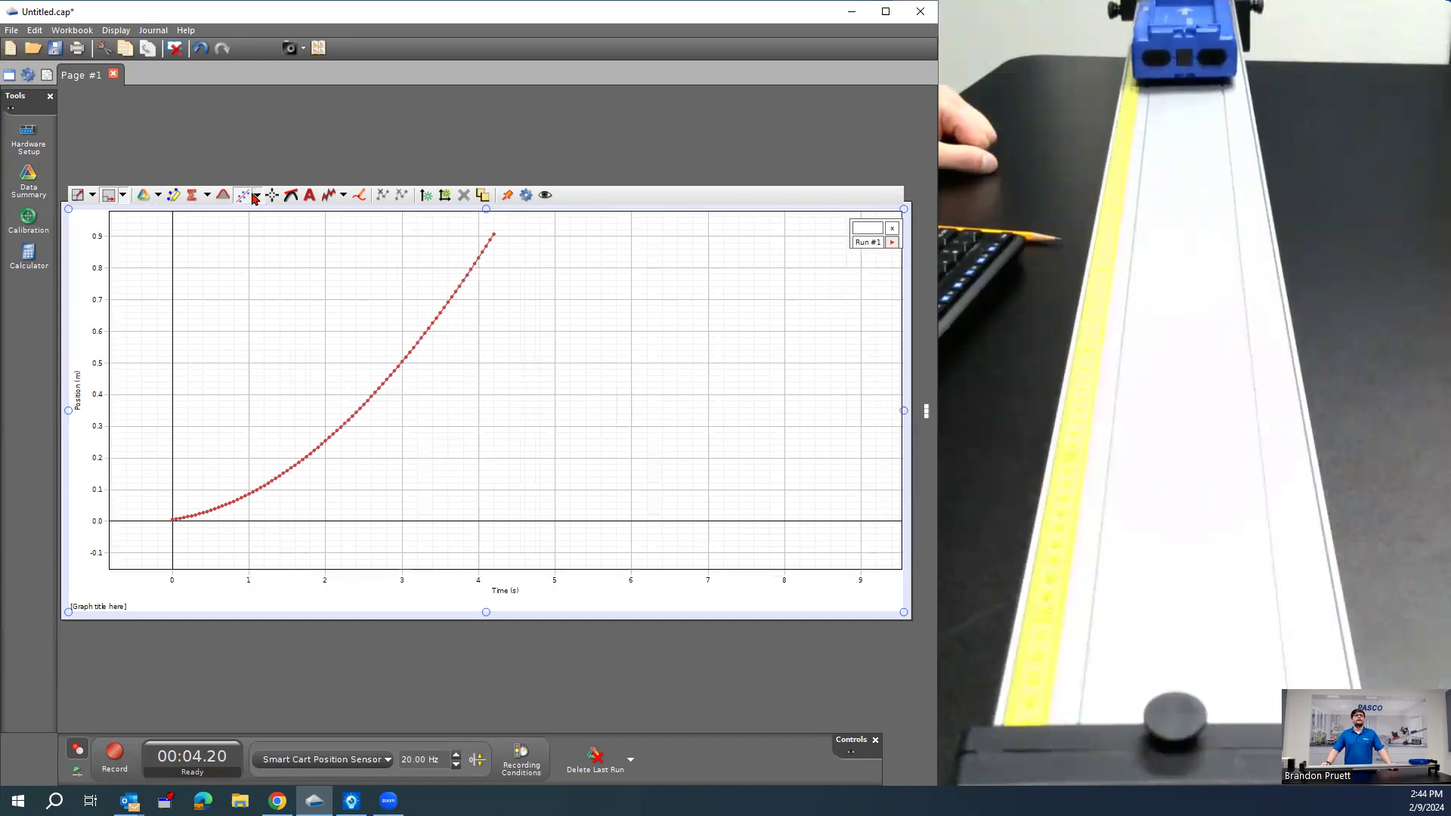
left_click(295, 579)
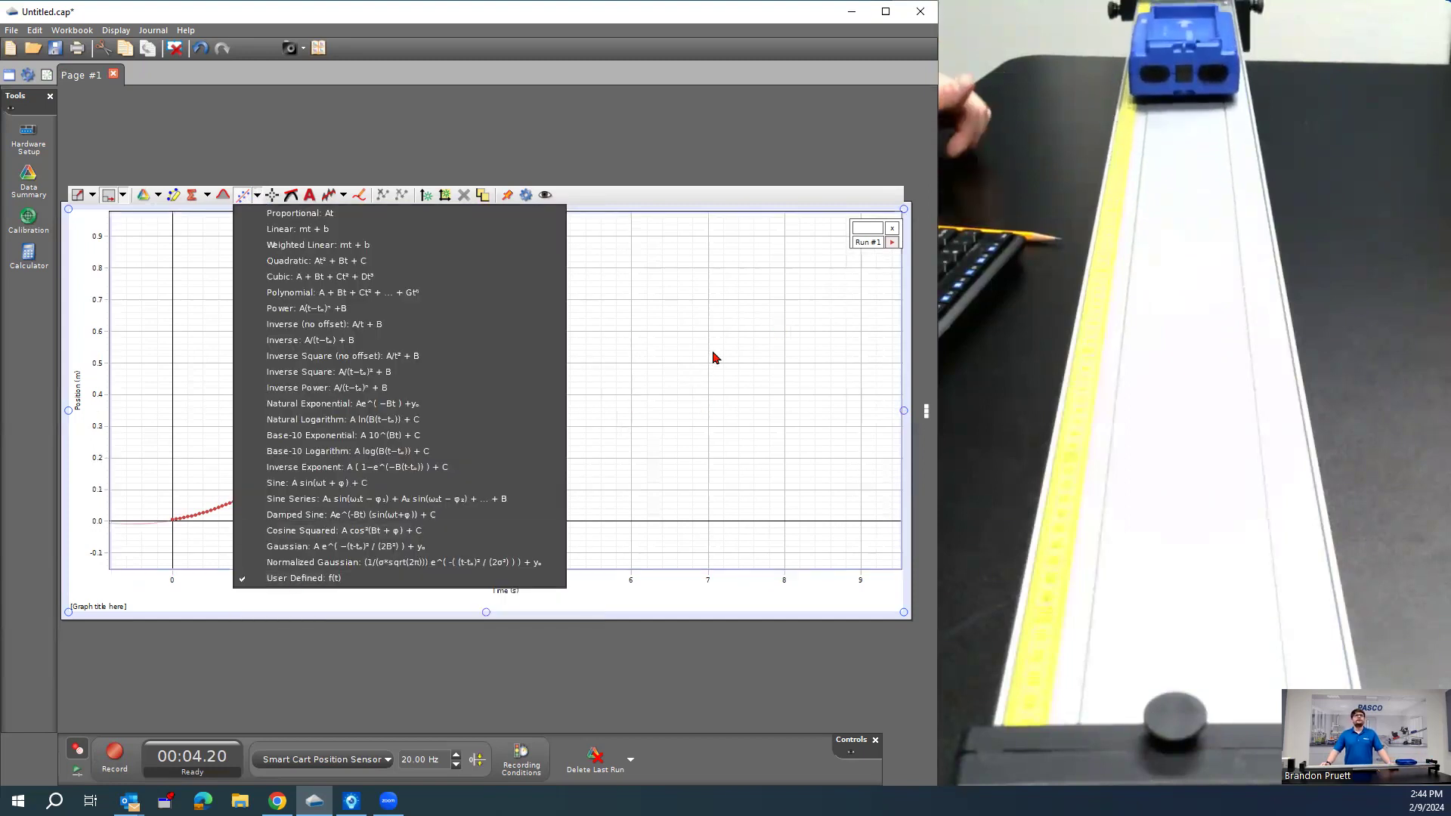
left_click(705, 377)
left_click_drag(518, 332, 592, 365)
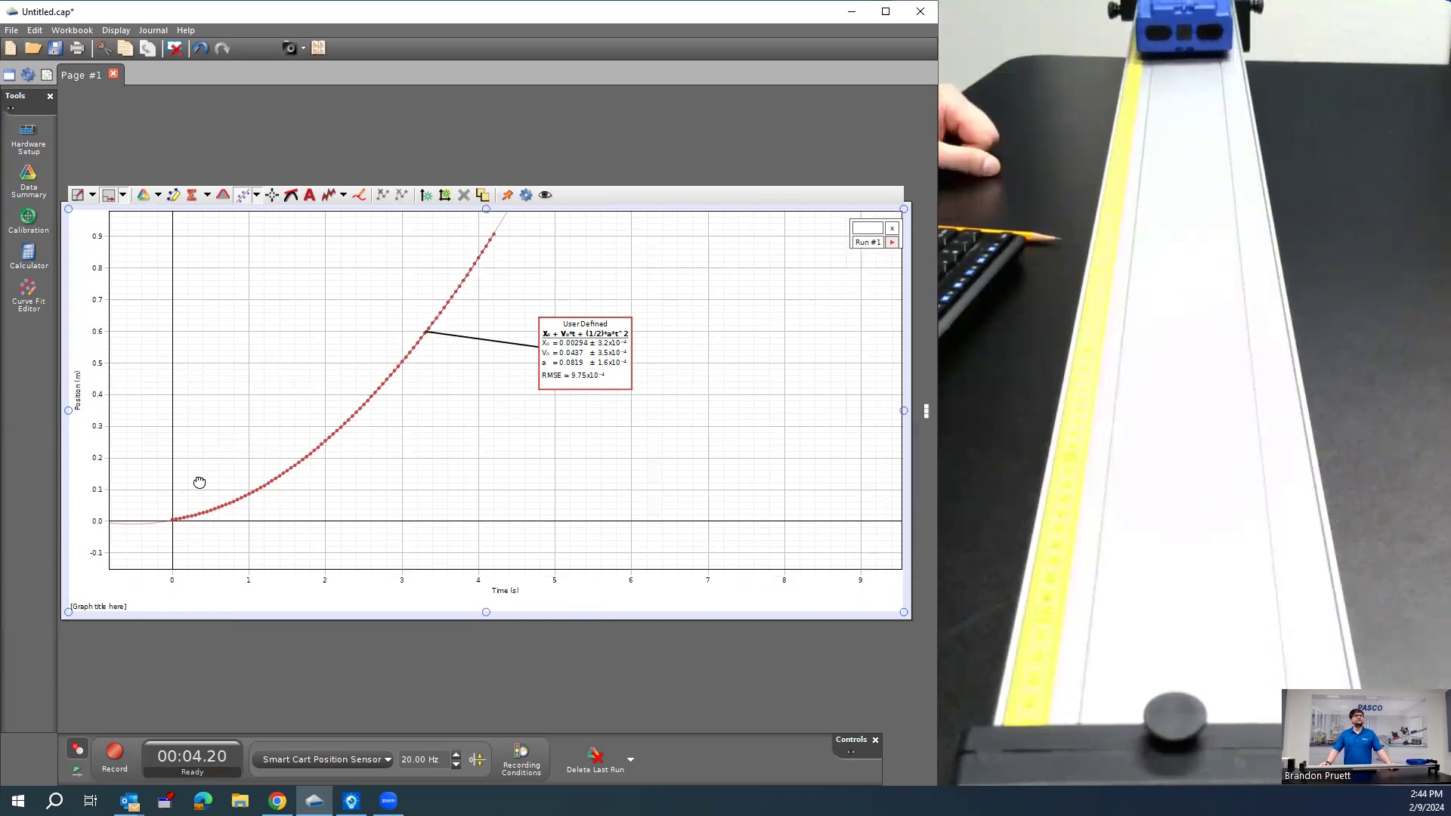
left_click_drag(200, 482, 241, 470)
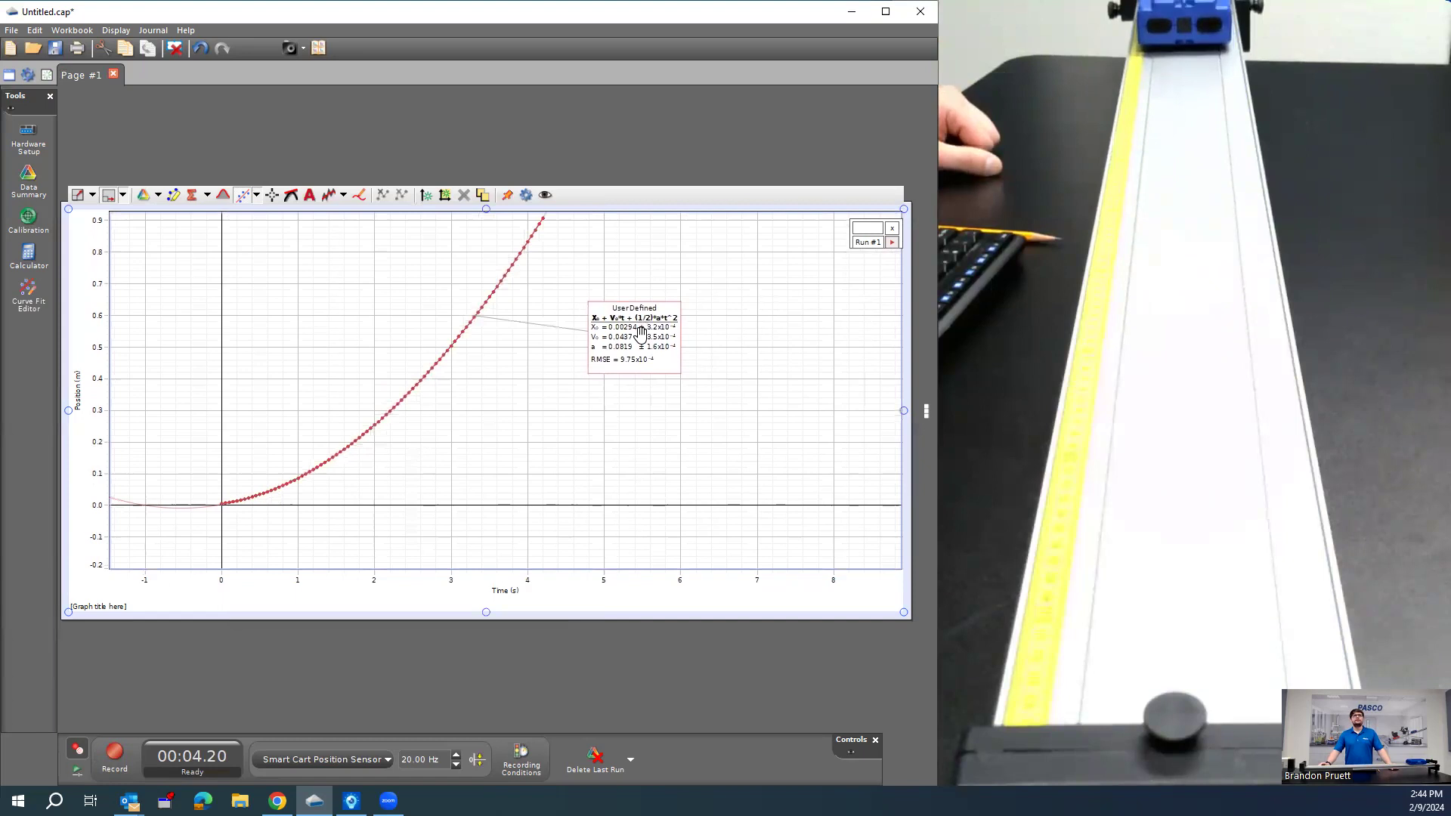
scroll(638, 334, "up", 2)
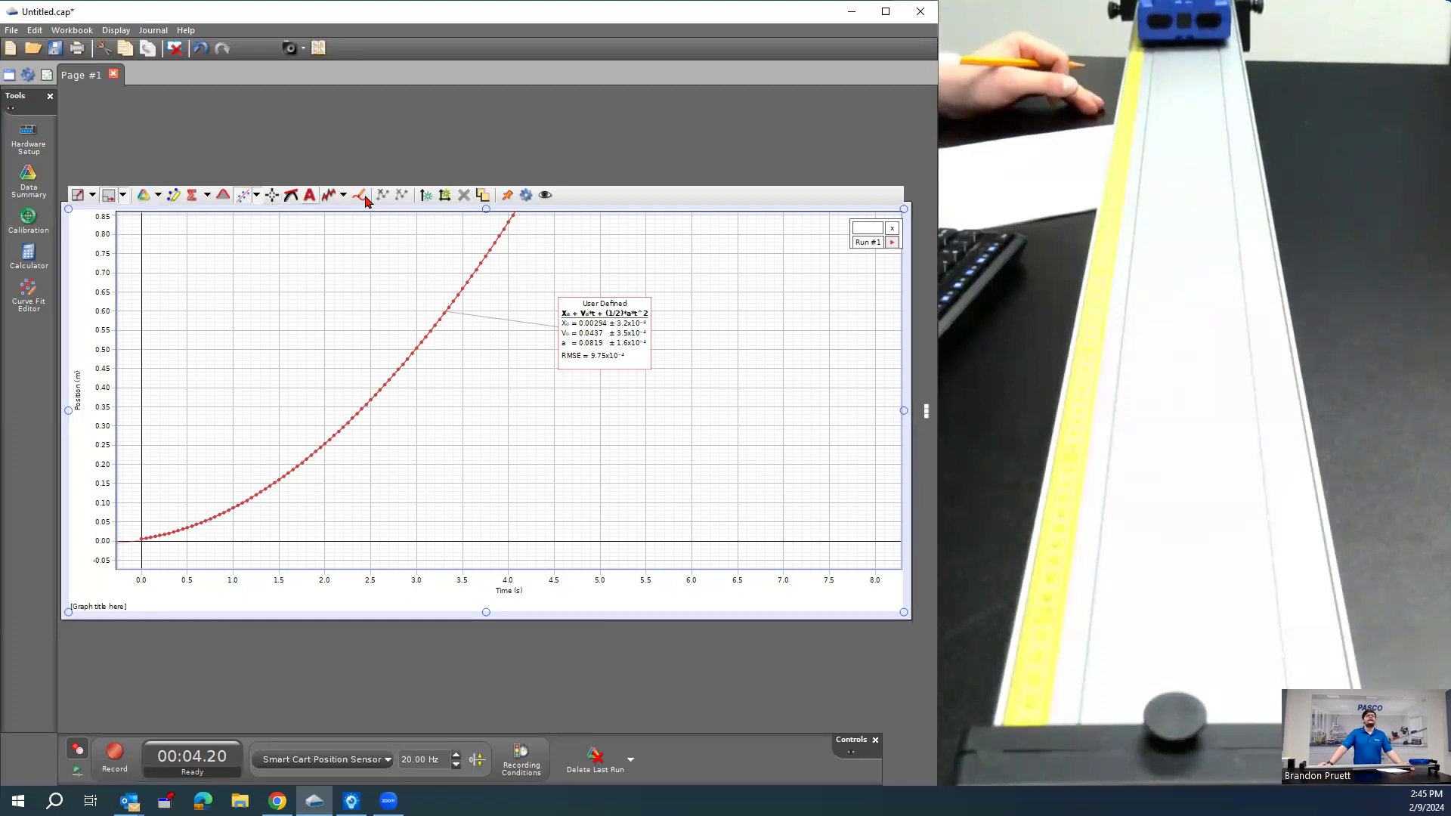
- Add a second plot showing Run #1 Velocity (m/s) and zoom out to see it
left_click(444, 195)
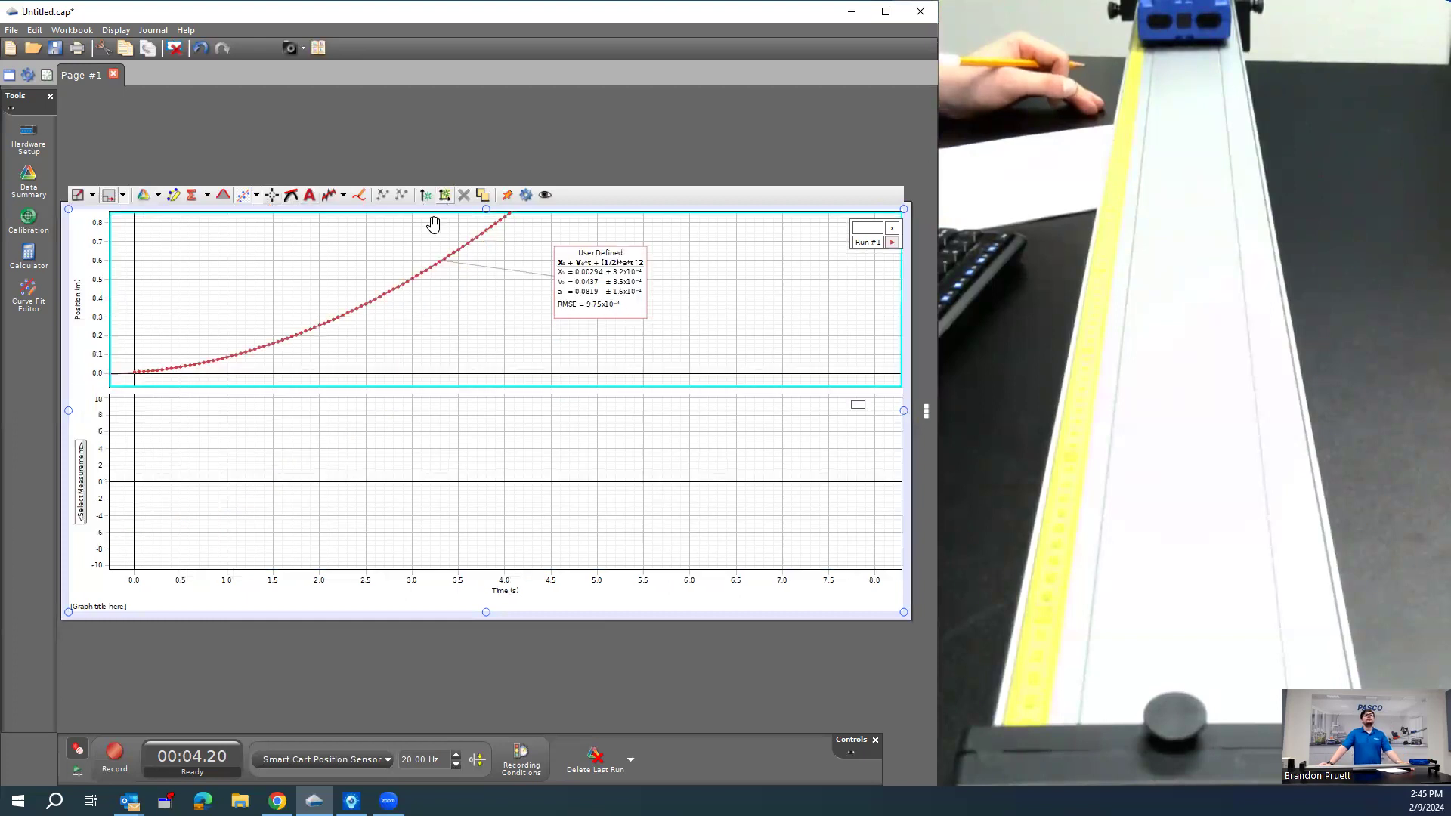
left_click(83, 467)
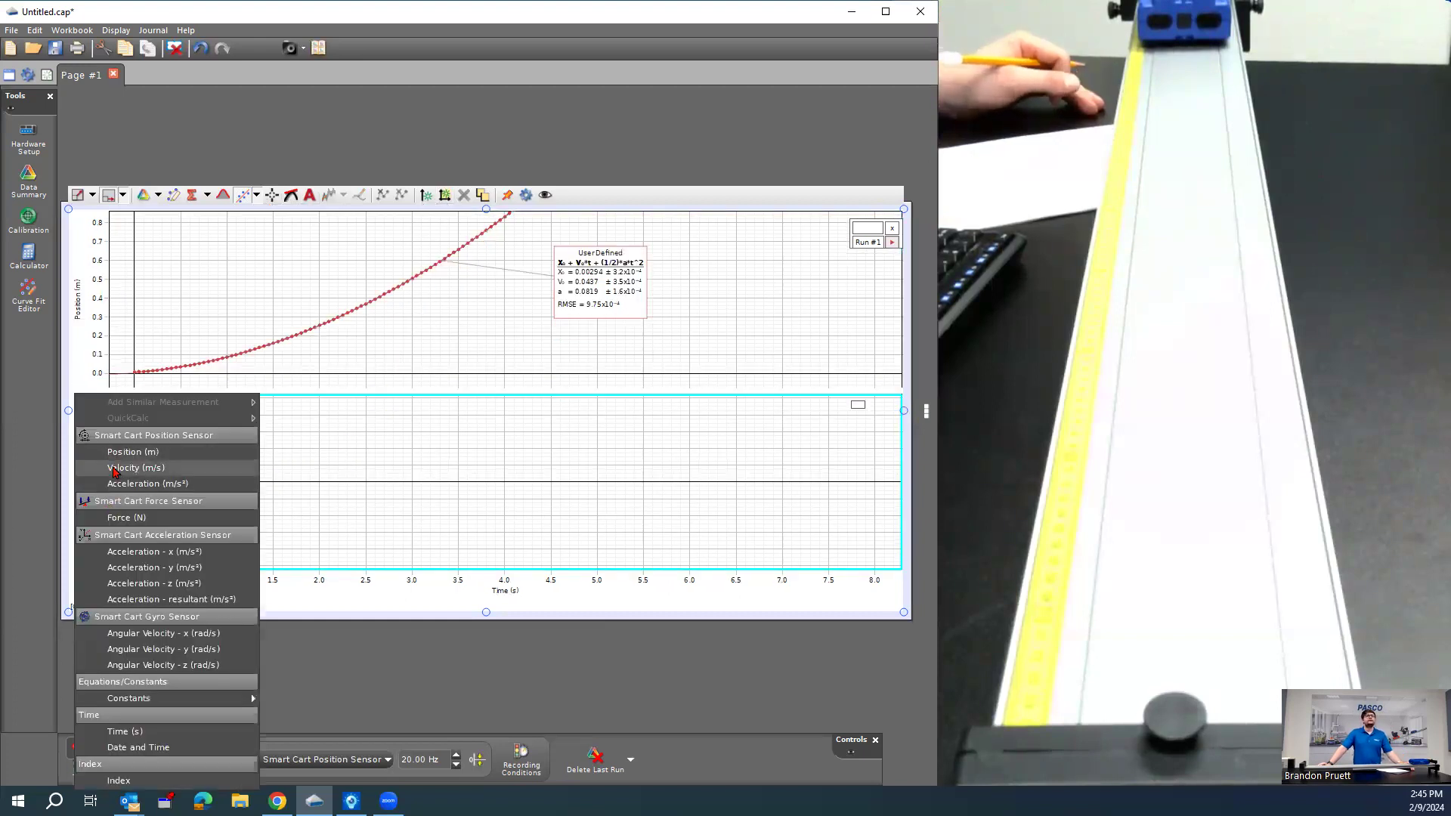
left_click(115, 472)
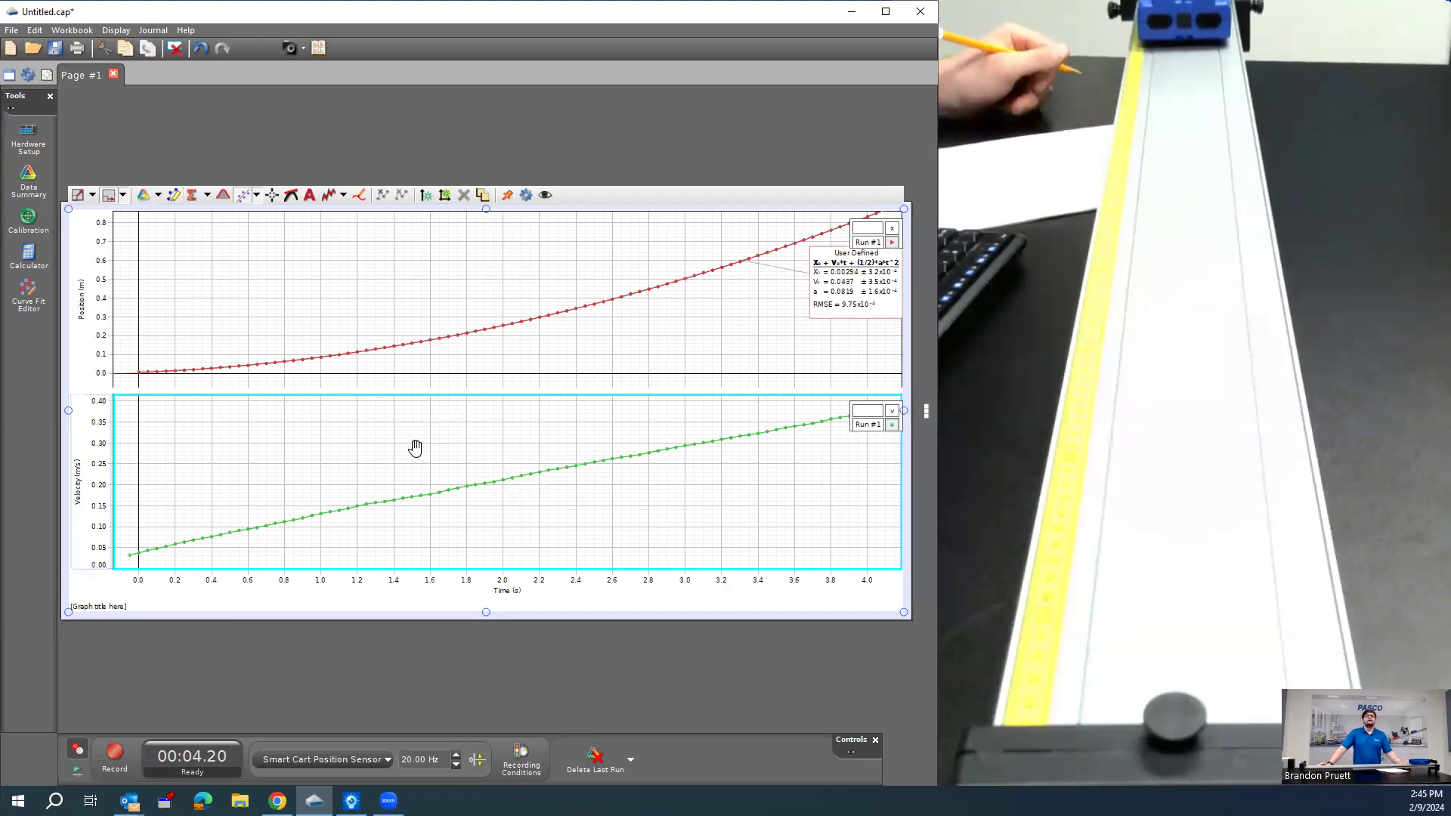
scroll(423, 448, "down", 1)
scroll(464, 457, "down", 1)
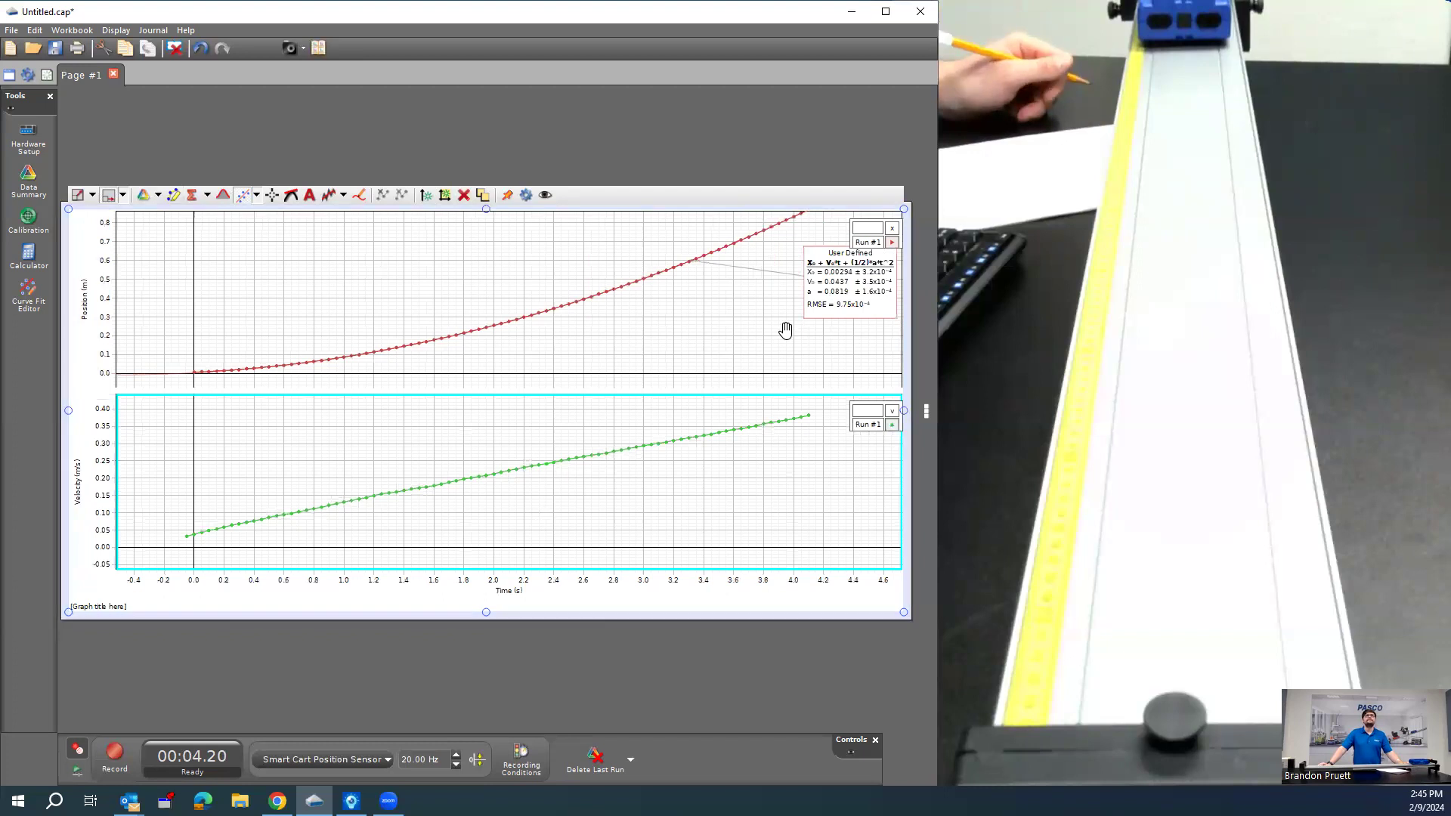
- Apply a User Defined curve fit to the velocity data
left_click(892, 249)
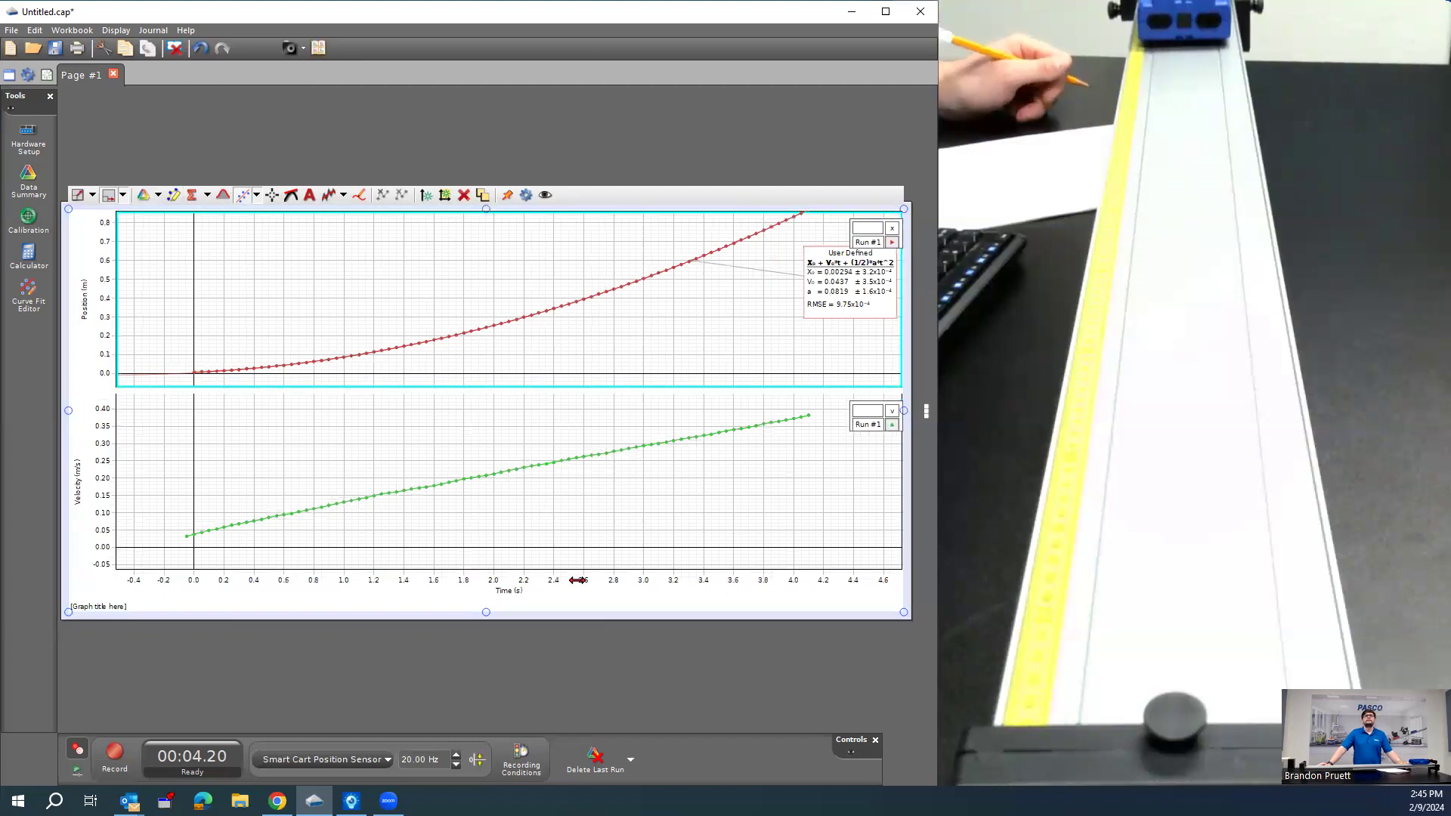
left_click(257, 195)
left_click(303, 578)
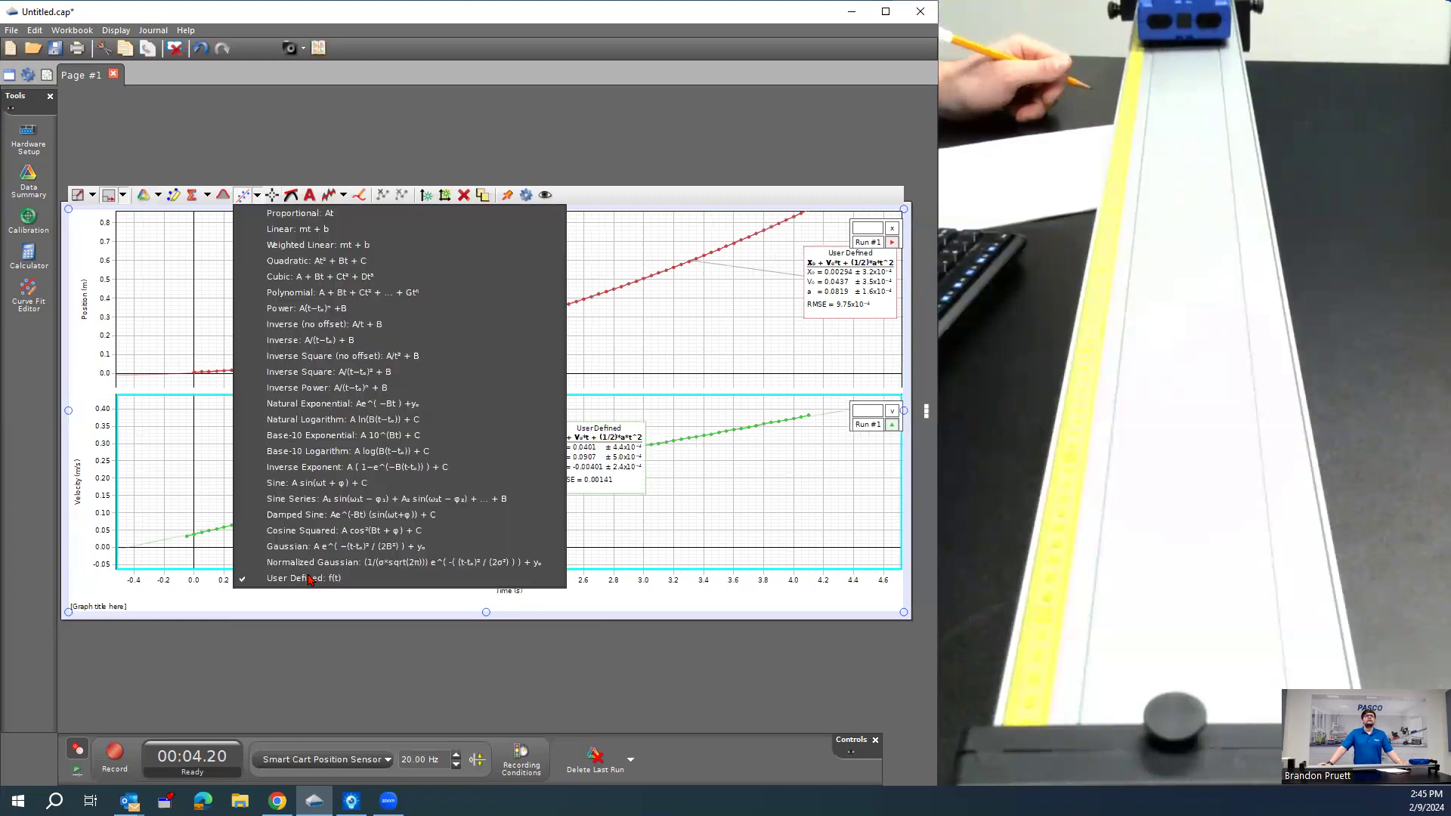
- Replace the velocity fit equation with V0 + a*t and apply it
double_click(608, 451)
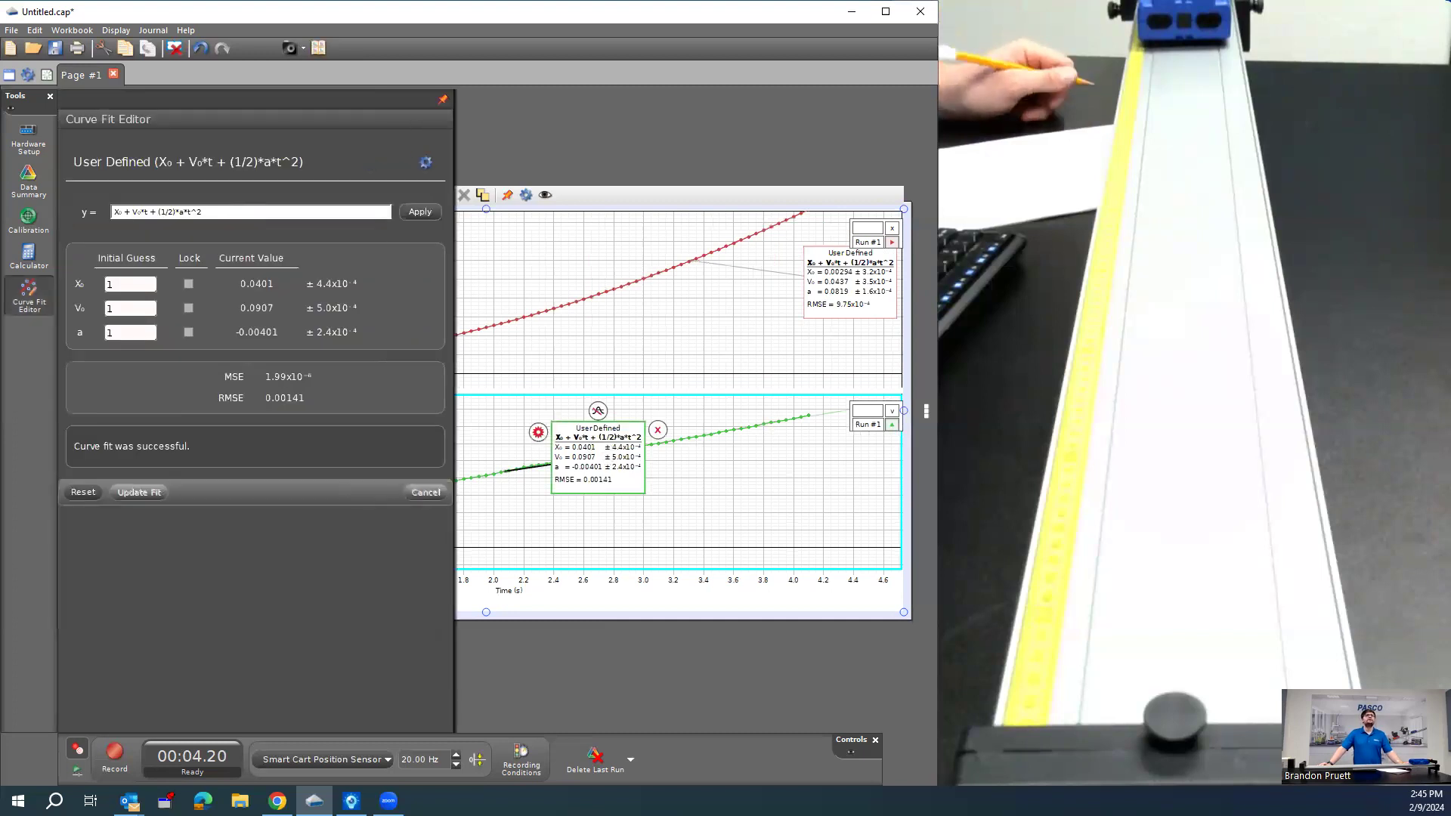
left_click(228, 211)
key("ctrl+a")
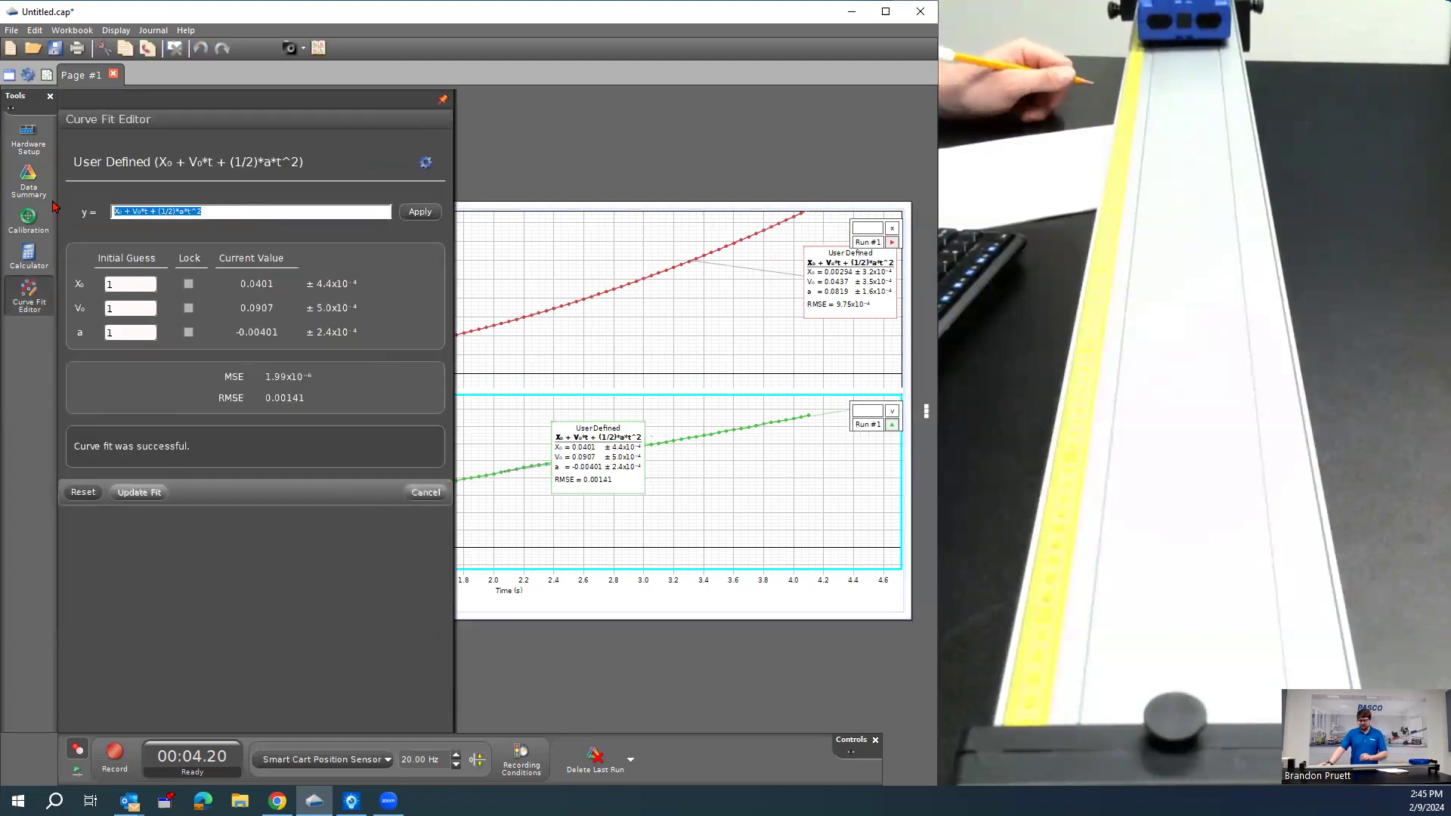
key("BackSpace")
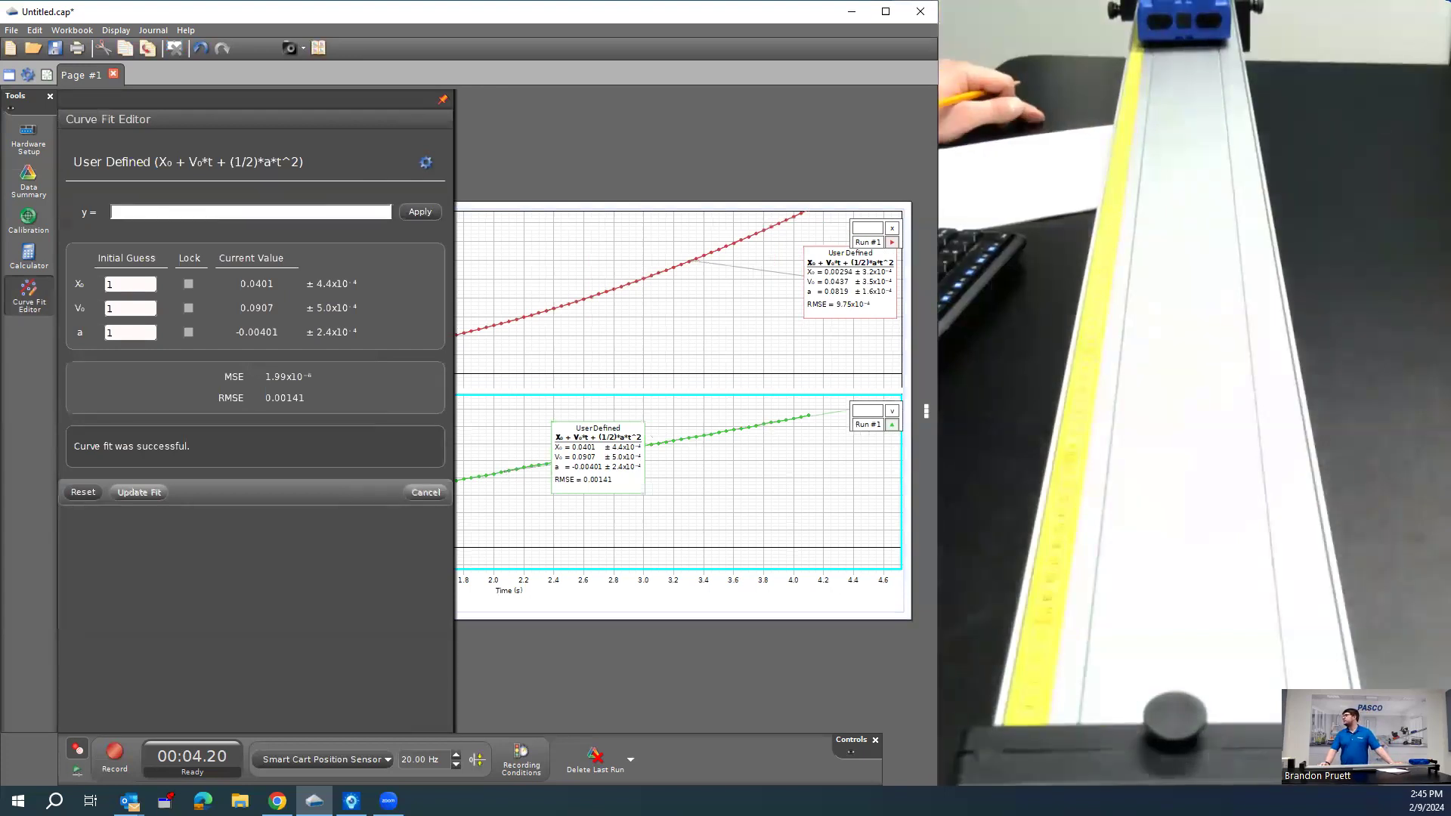
key("alt+Tab")
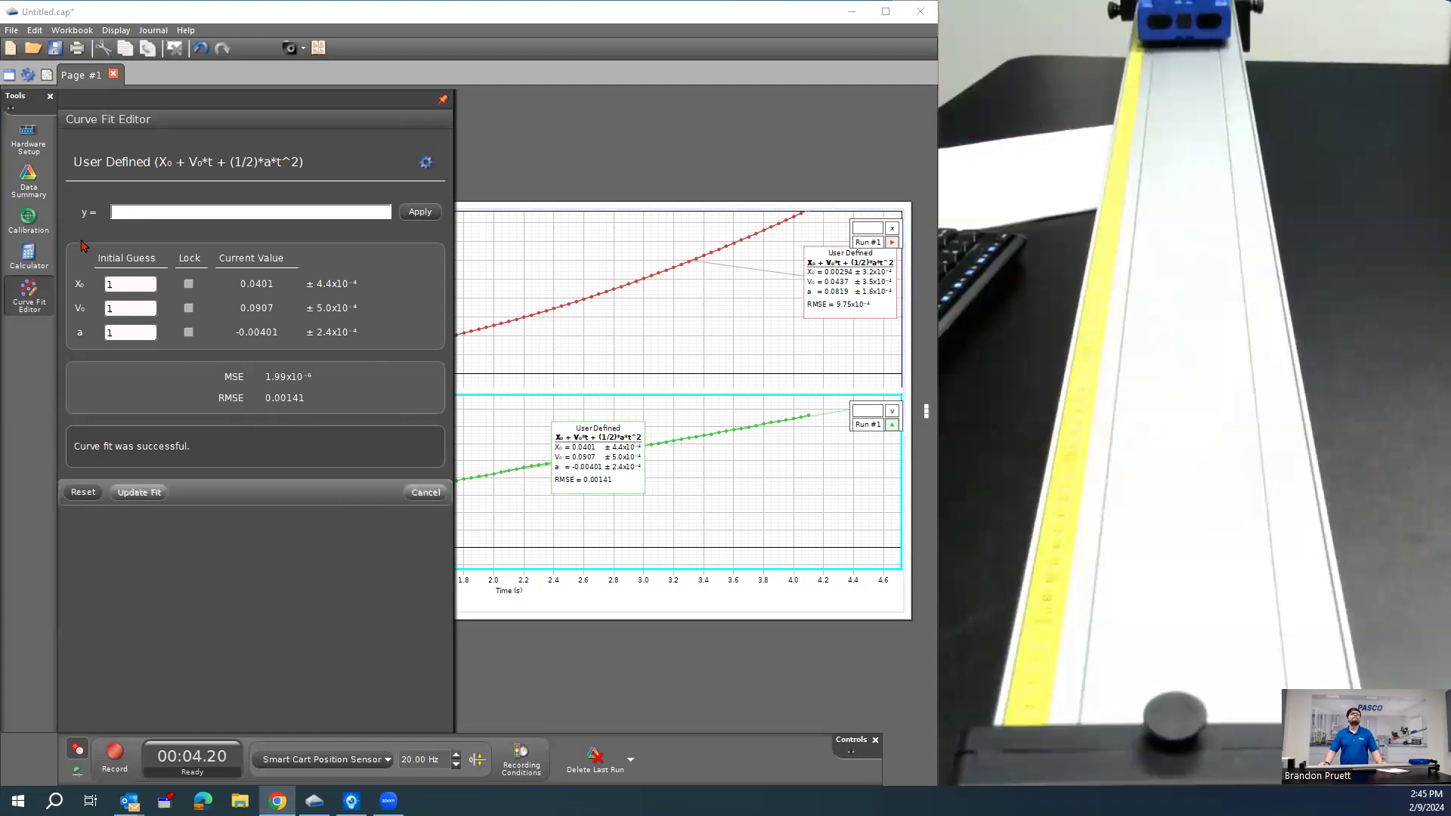
left_click(145, 210)
left_click(145, 210)
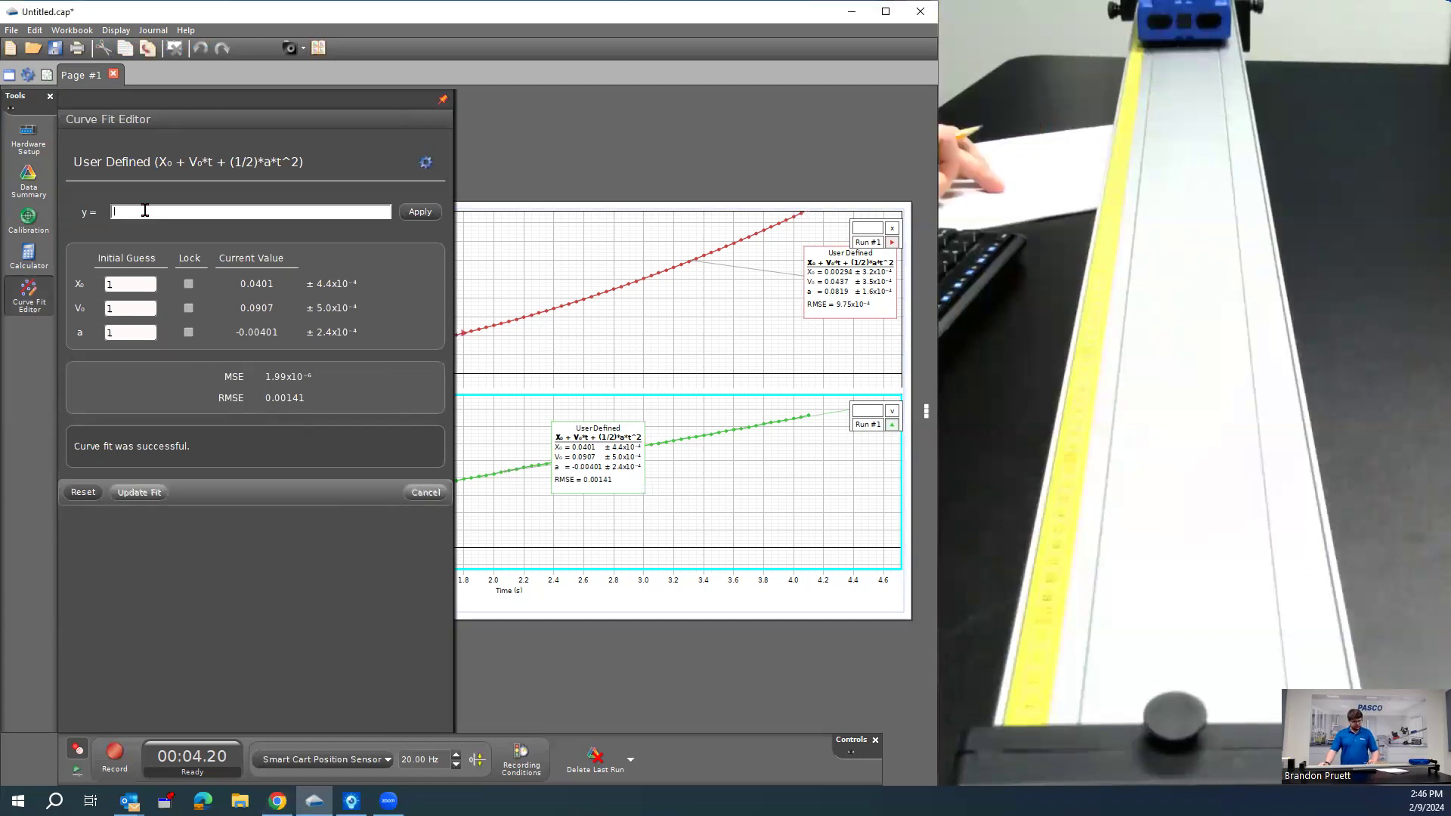
type("V0 + a*t")
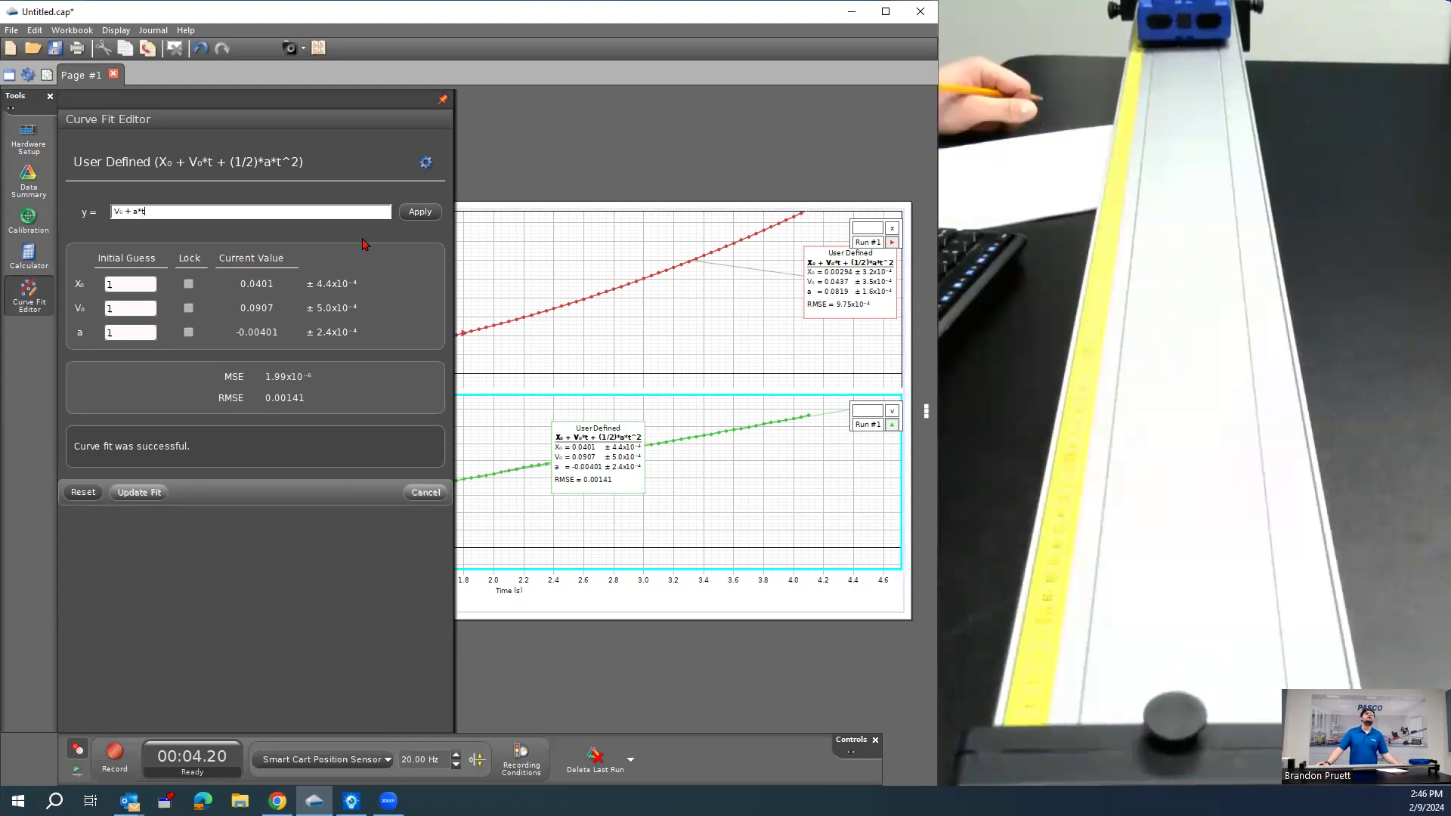
left_click(420, 214)
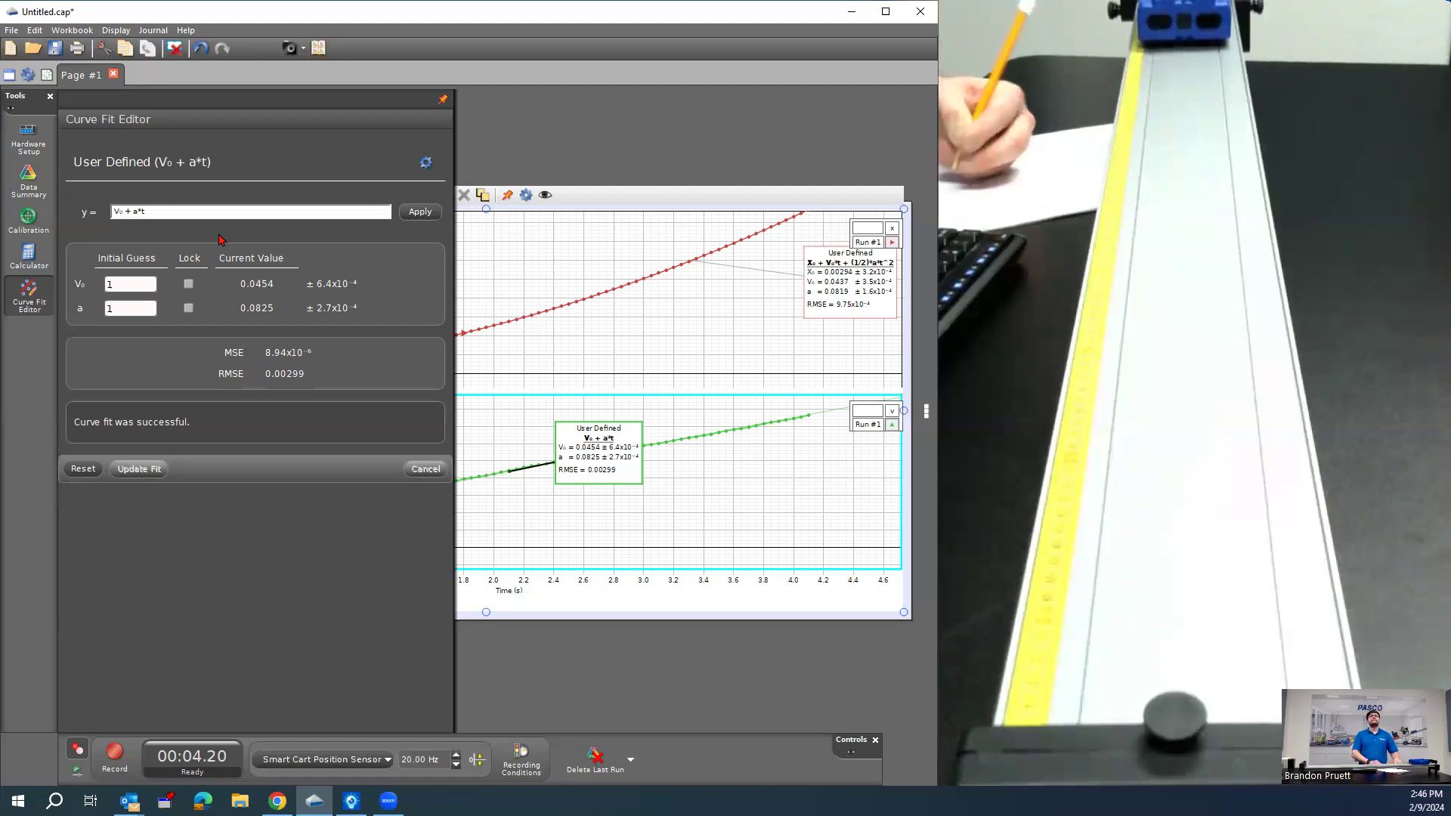
- Move the velocity fit's label box (a = 0.0825, V₀ = 0.0454) to the lower right
left_click(29, 295)
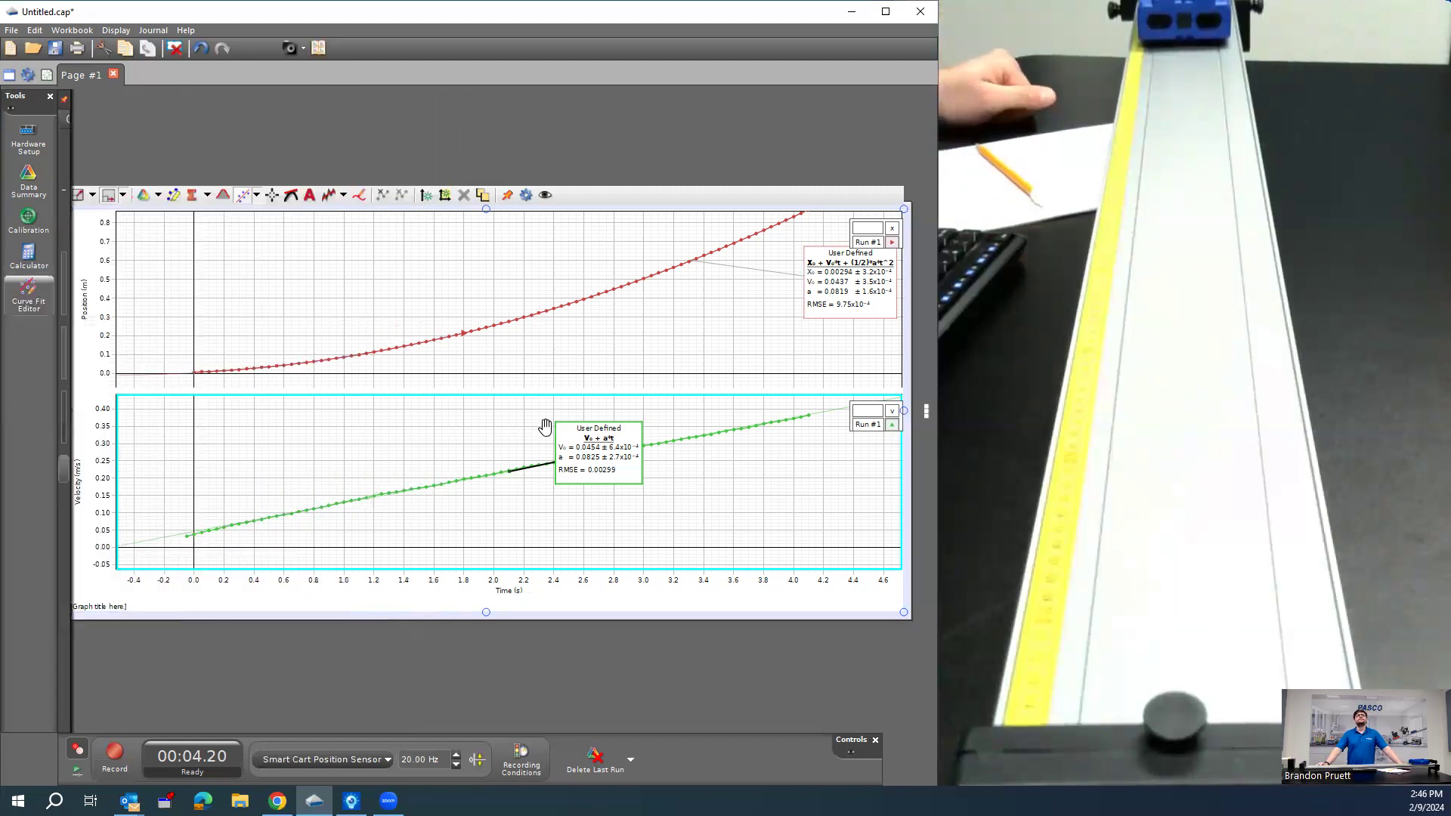
left_click_drag(604, 463, 668, 531)
left_click(675, 513)
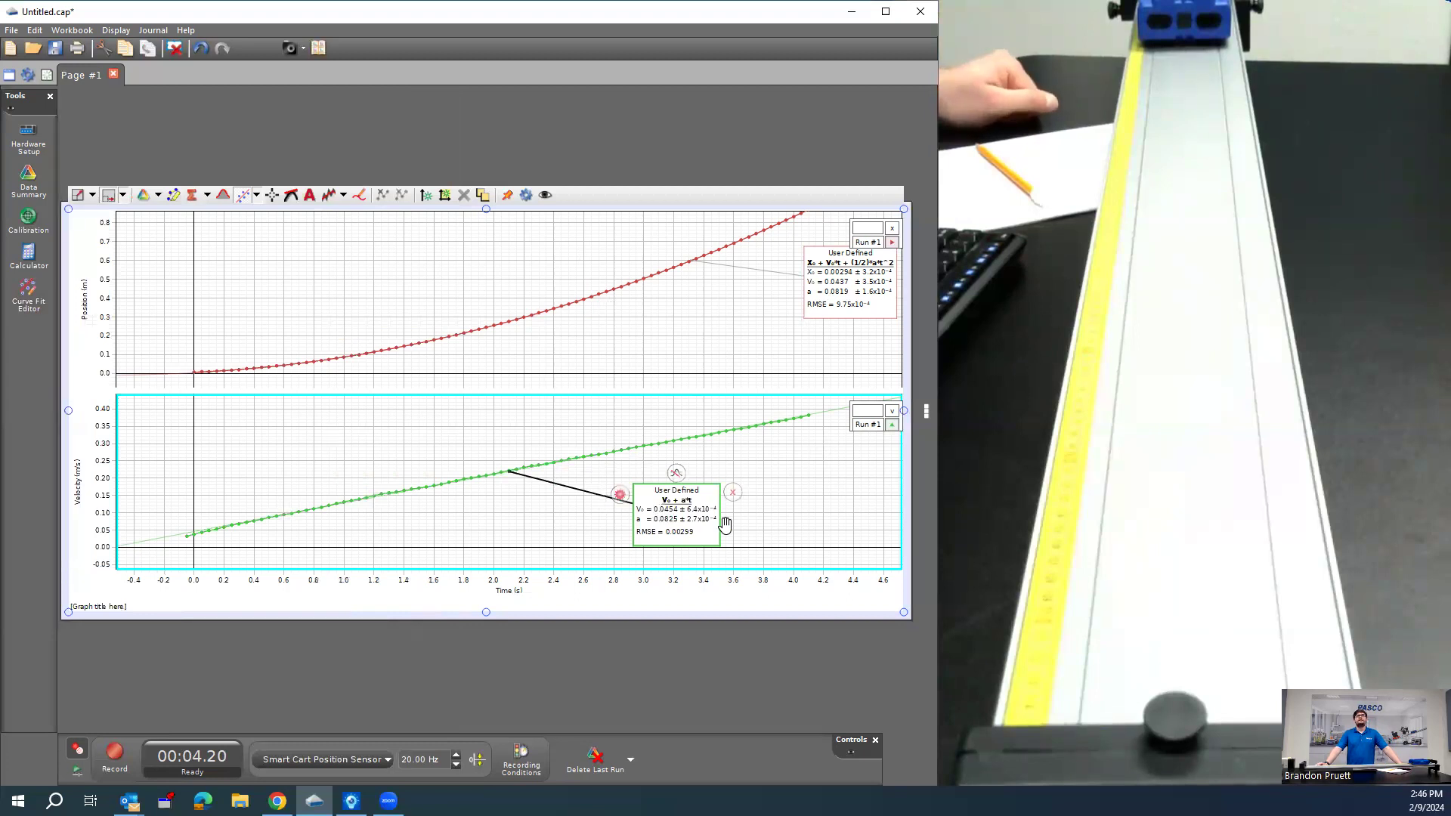
left_click(722, 525)
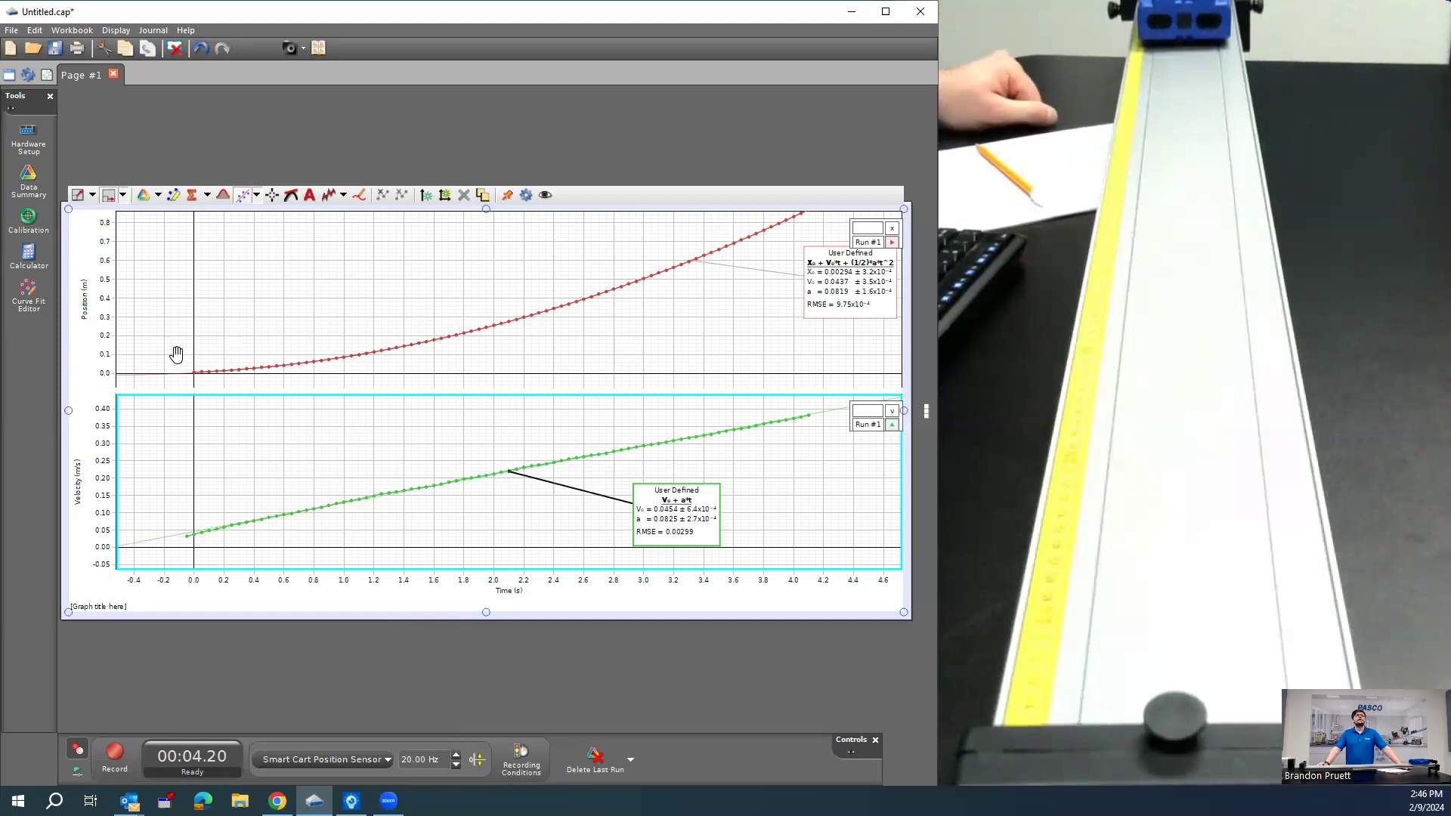
left_click(216, 371)
left_click(572, 479)
left_click_drag(679, 522, 729, 522)
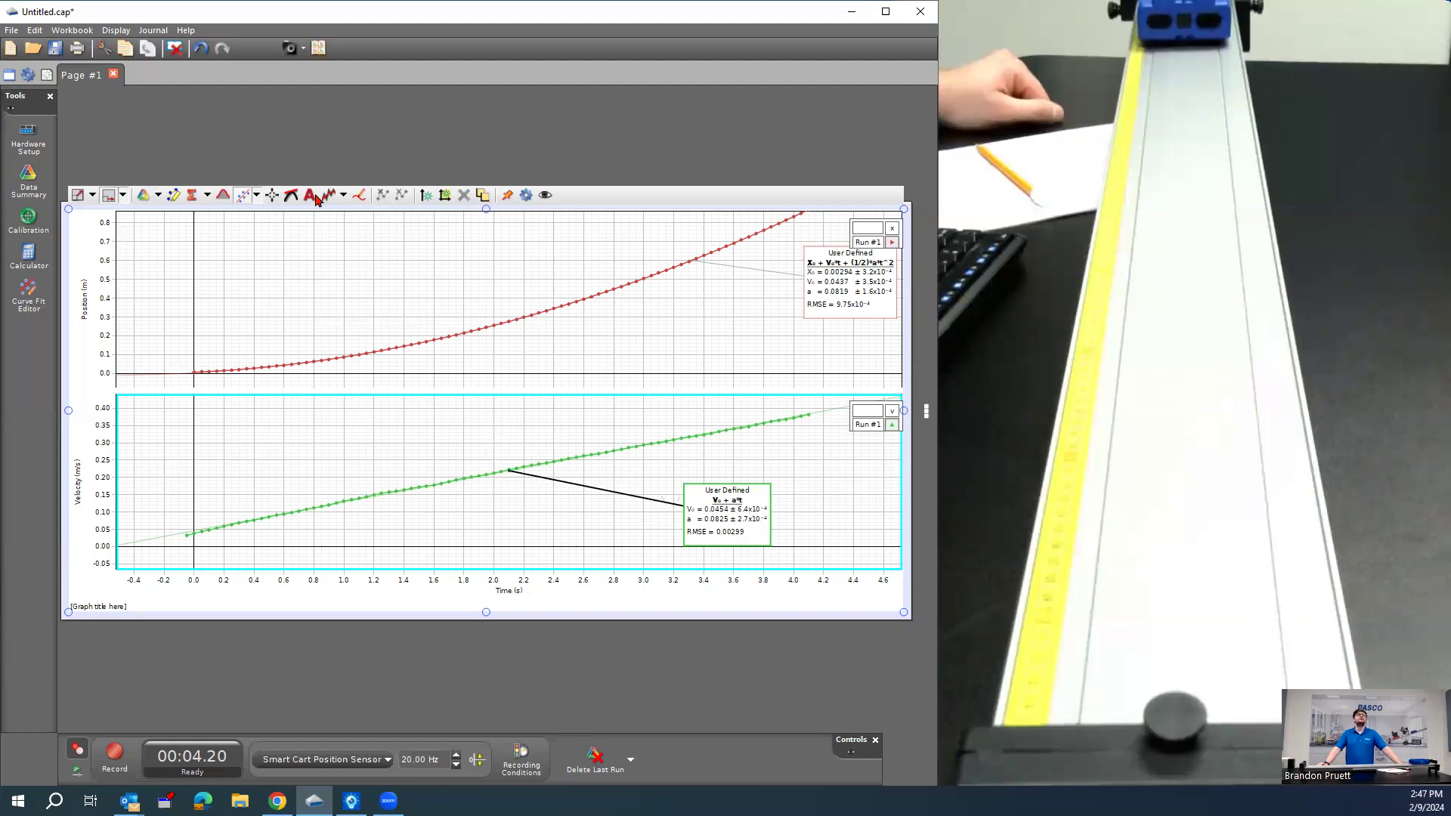
- Add a third plot of Run #1 Acceleration (m/s²) and zoom out its time axis
left_click(444, 195)
left_click(357, 545)
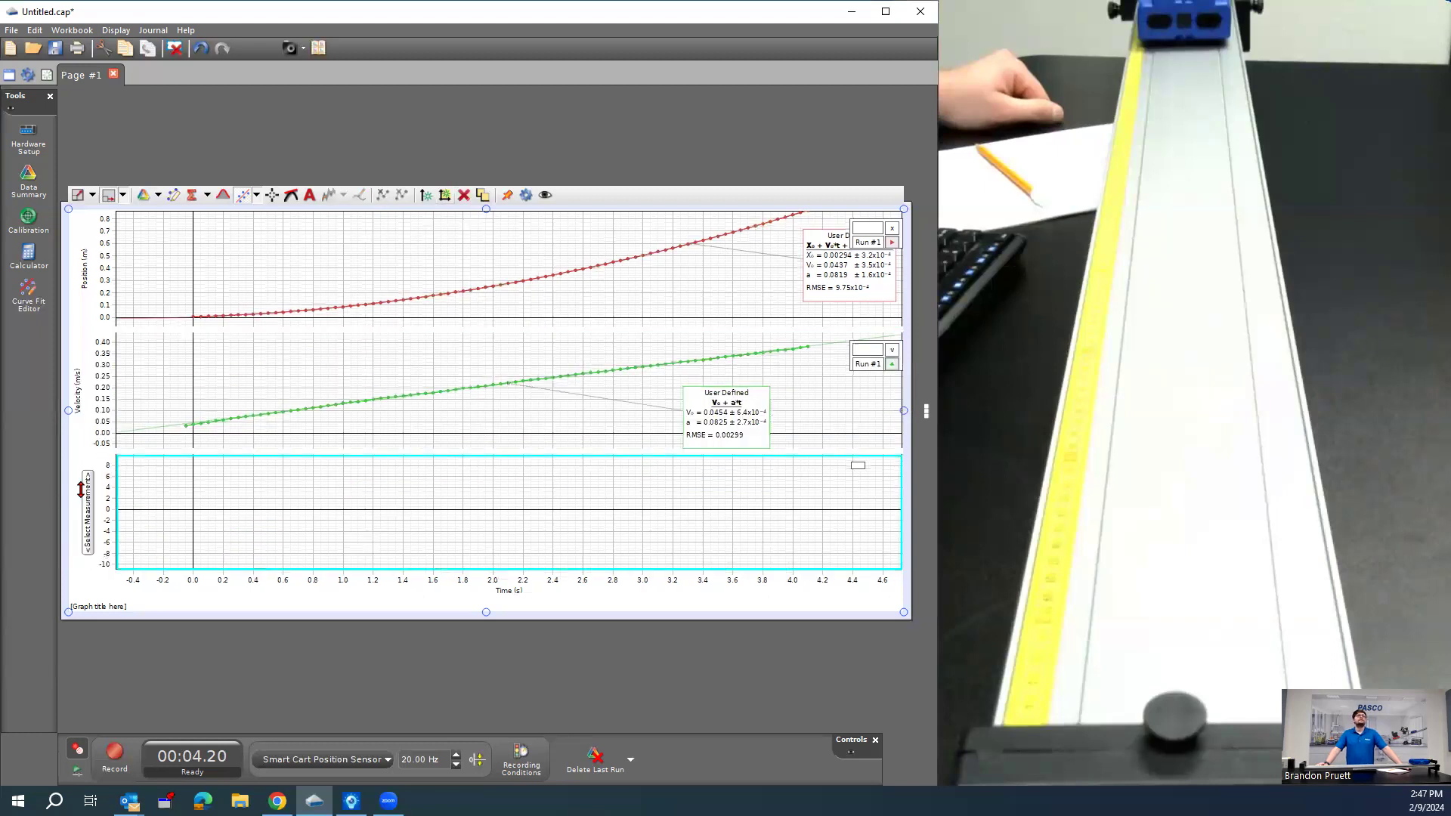
left_click(87, 500)
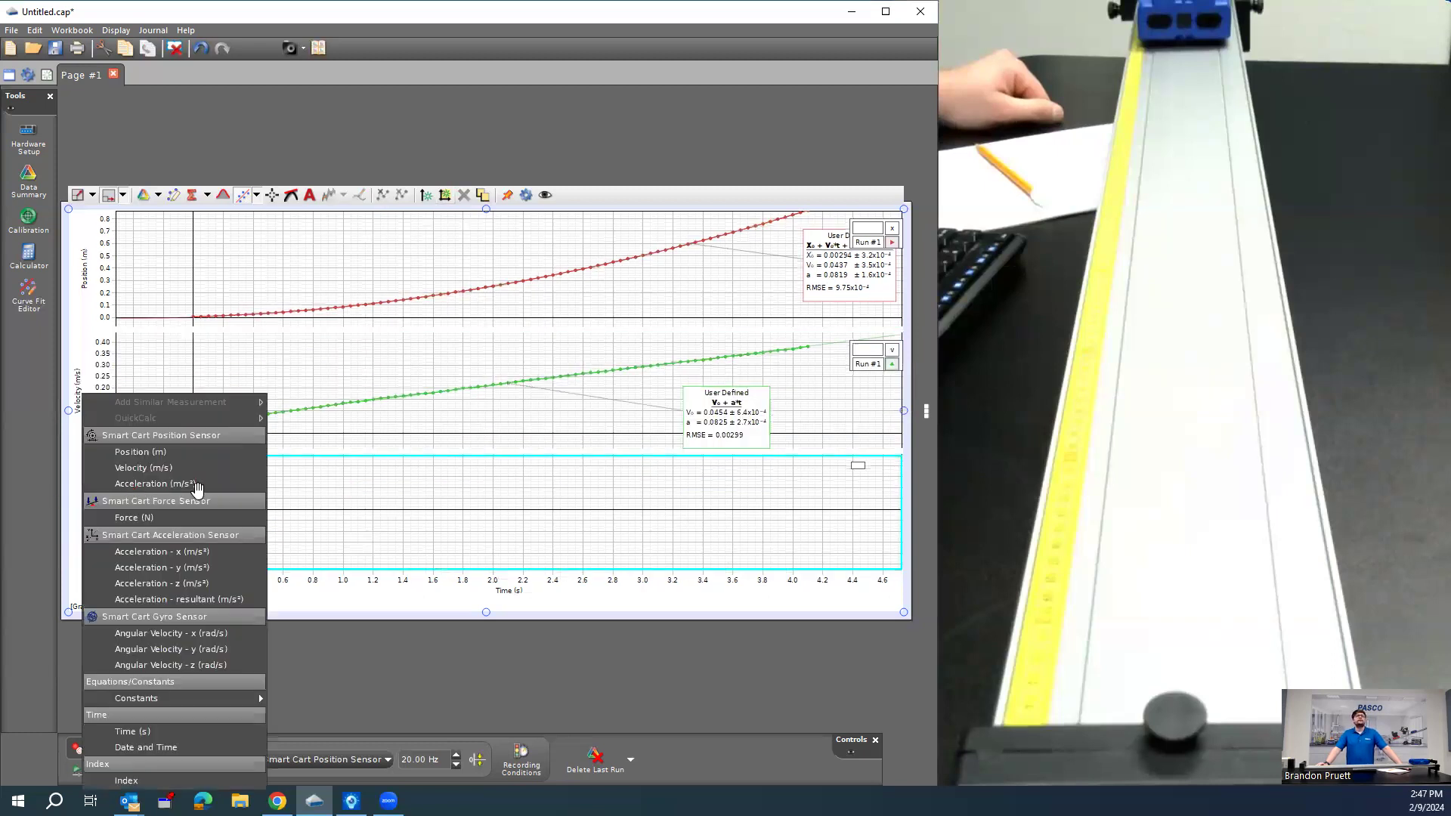
left_click(196, 486)
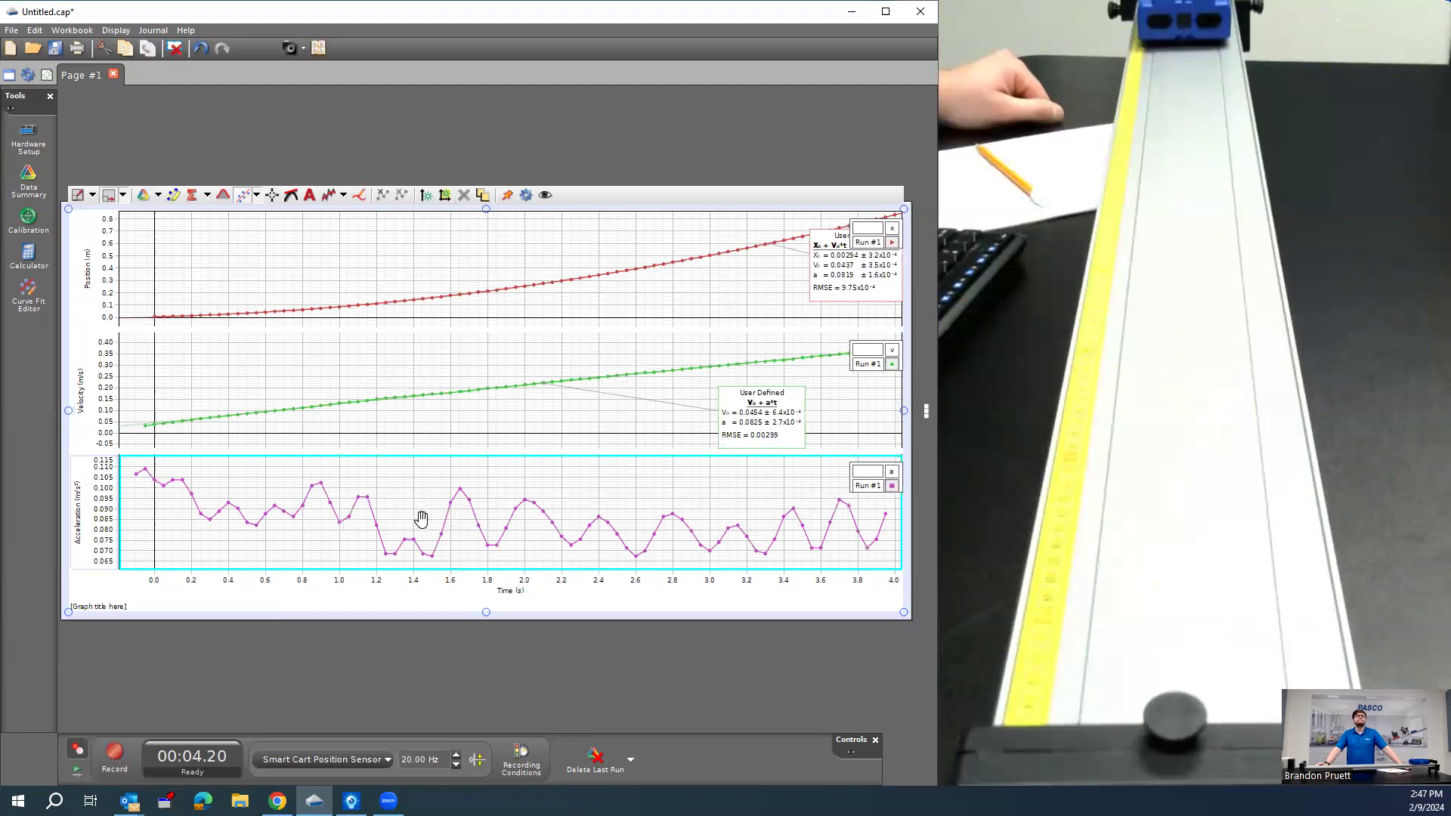
scroll(437, 534, "down", 2)
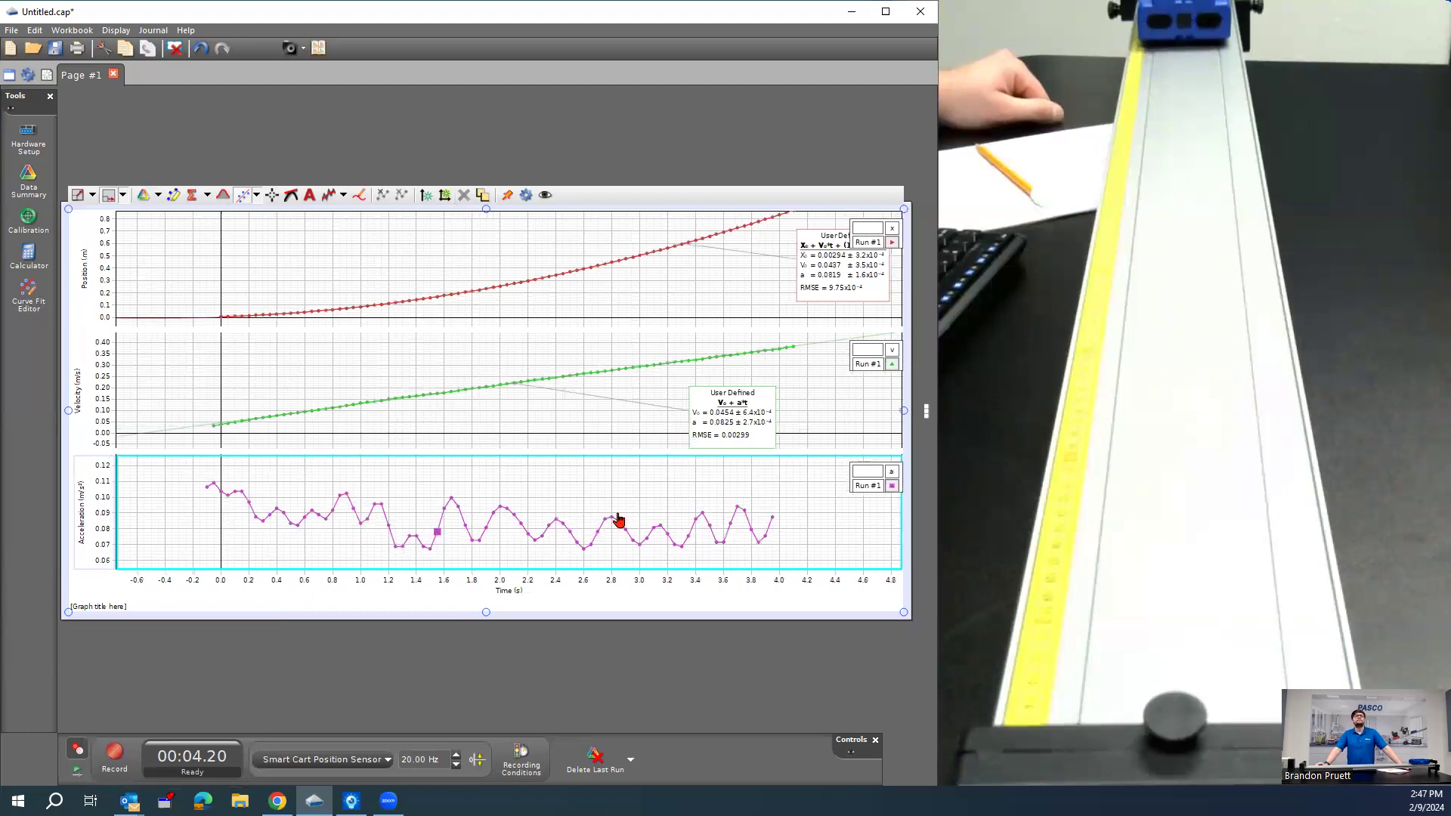
scroll(618, 519, "down", 2)
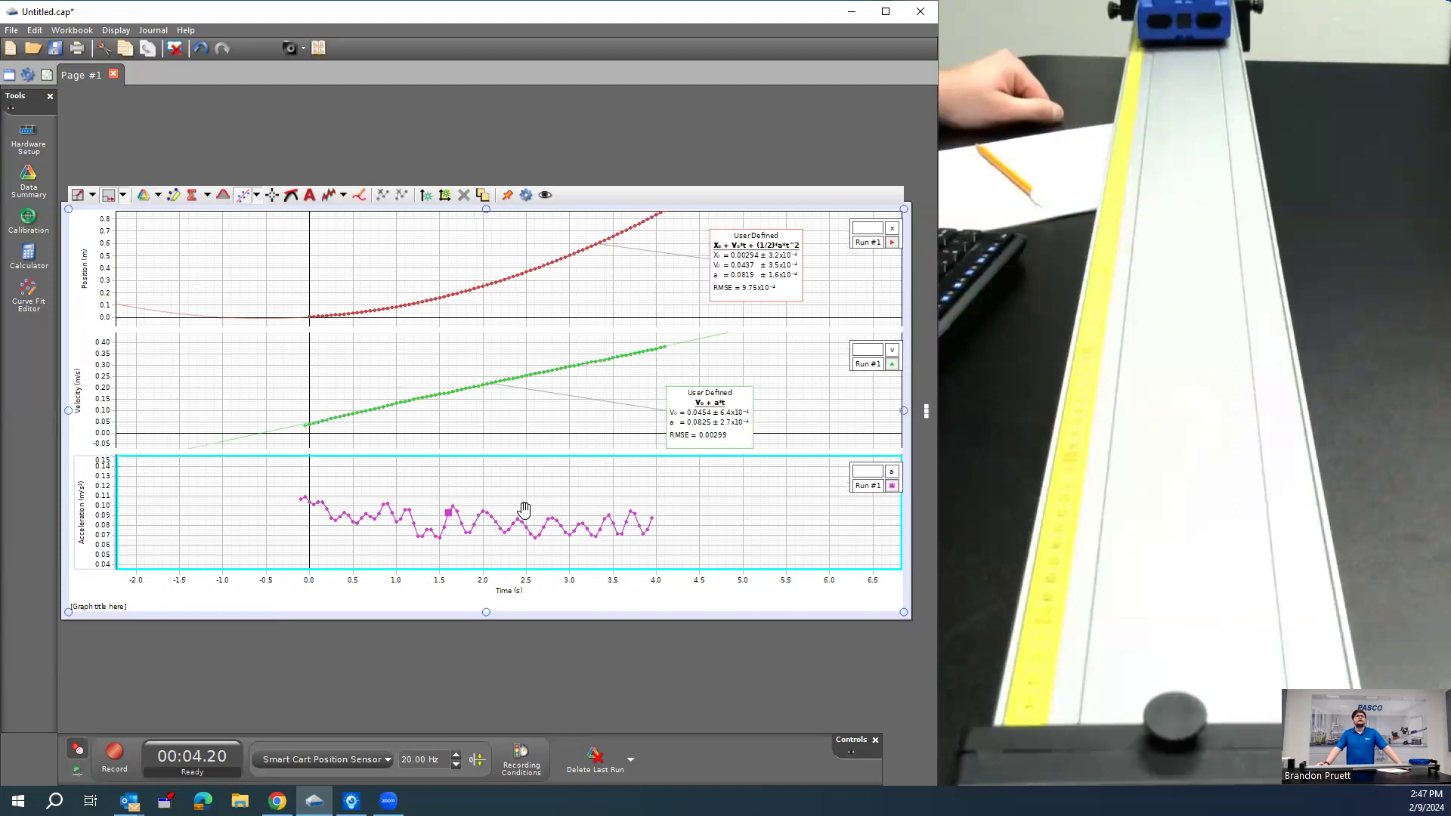
left_click(476, 527)
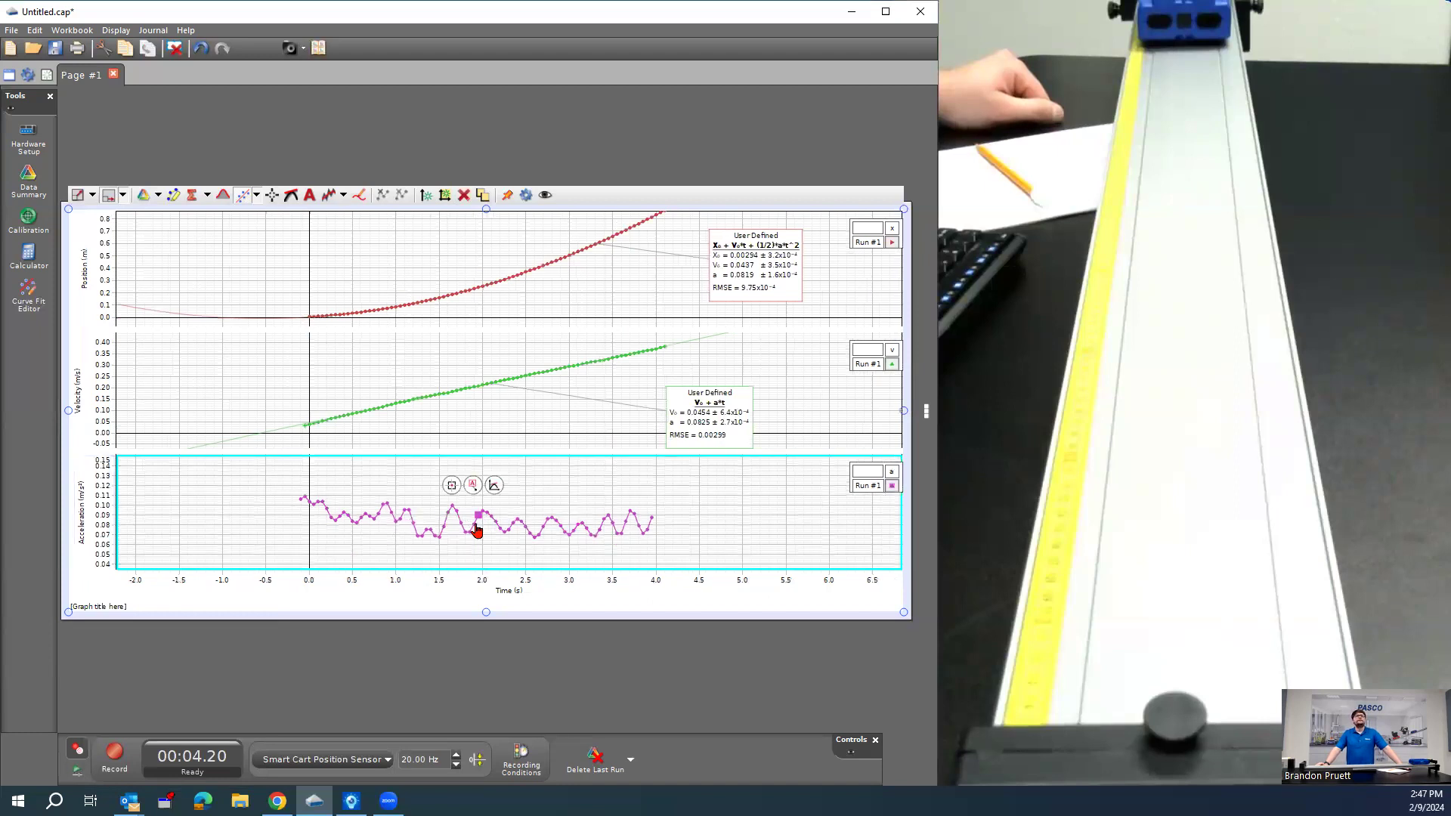
left_click(353, 516)
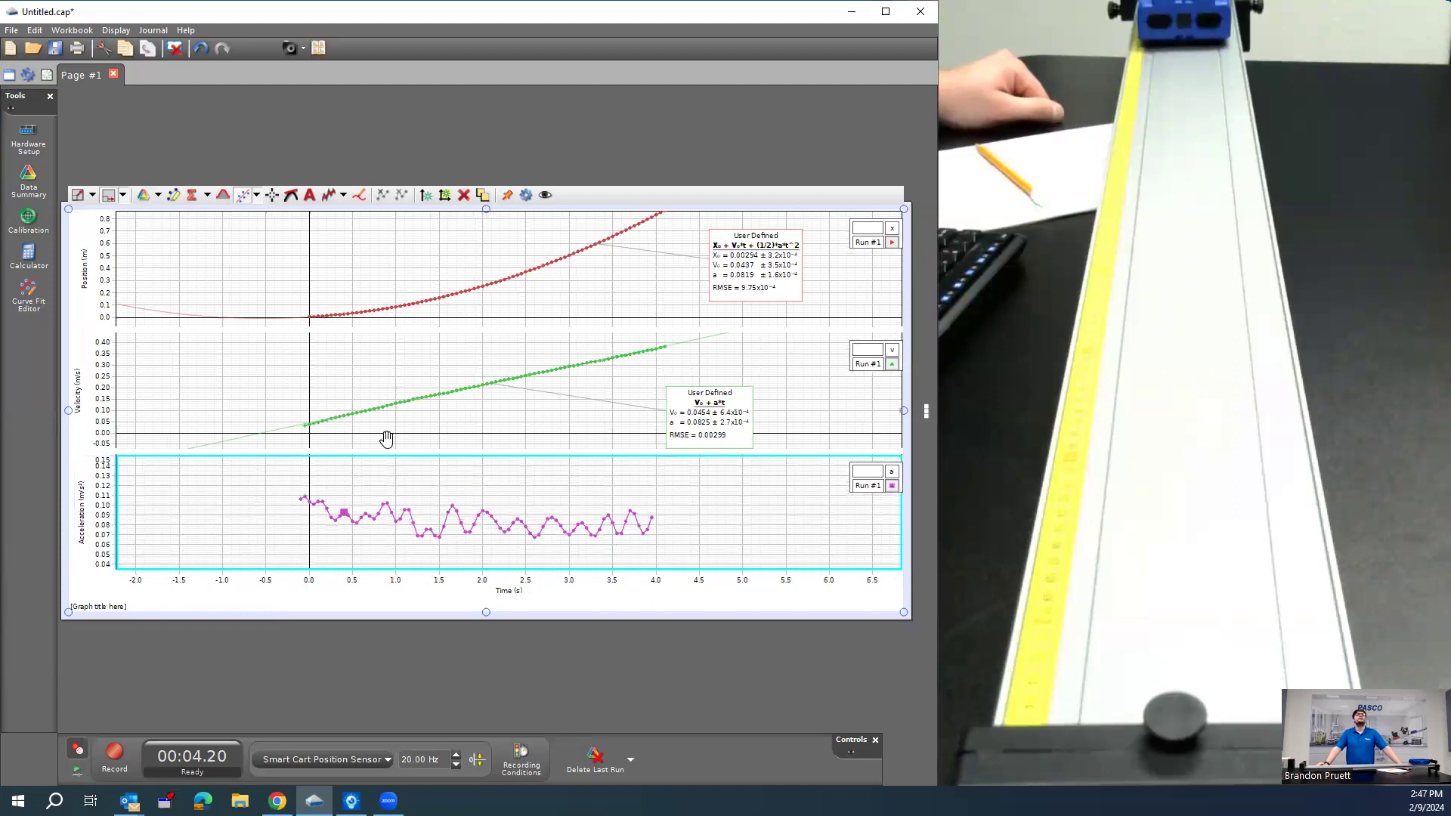
left_click(457, 521)
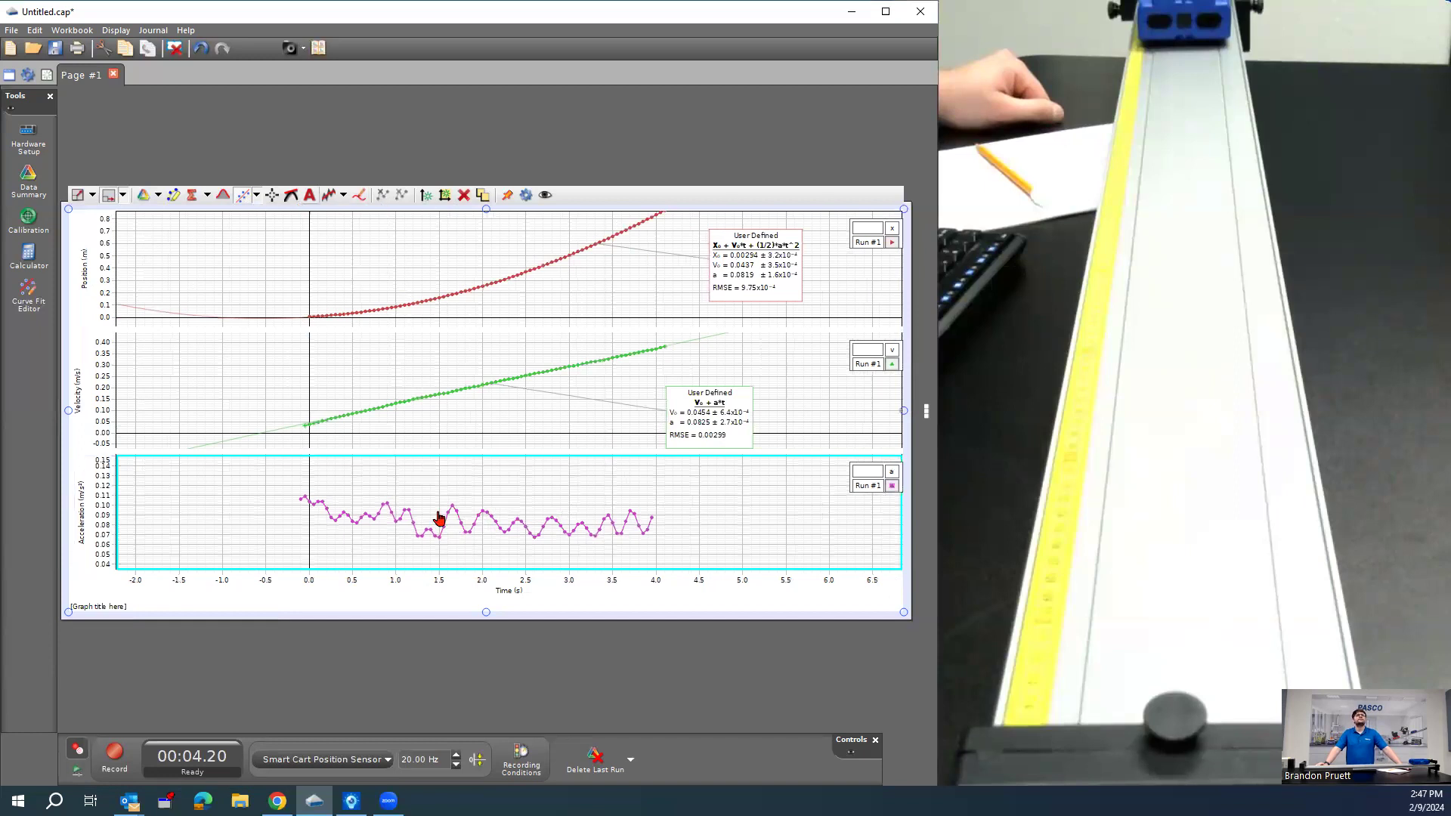
left_click(257, 195)
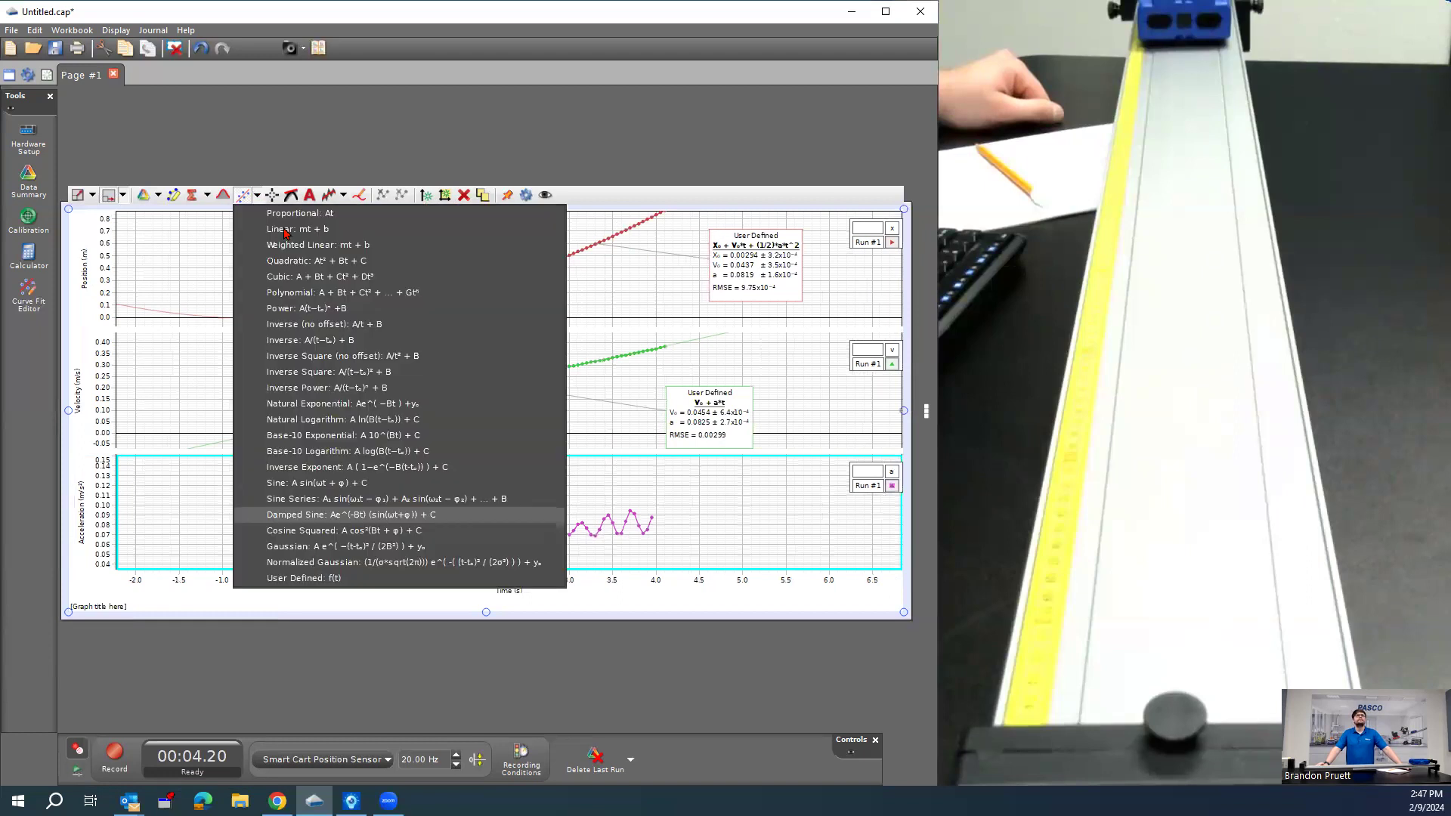
left_click(420, 229)
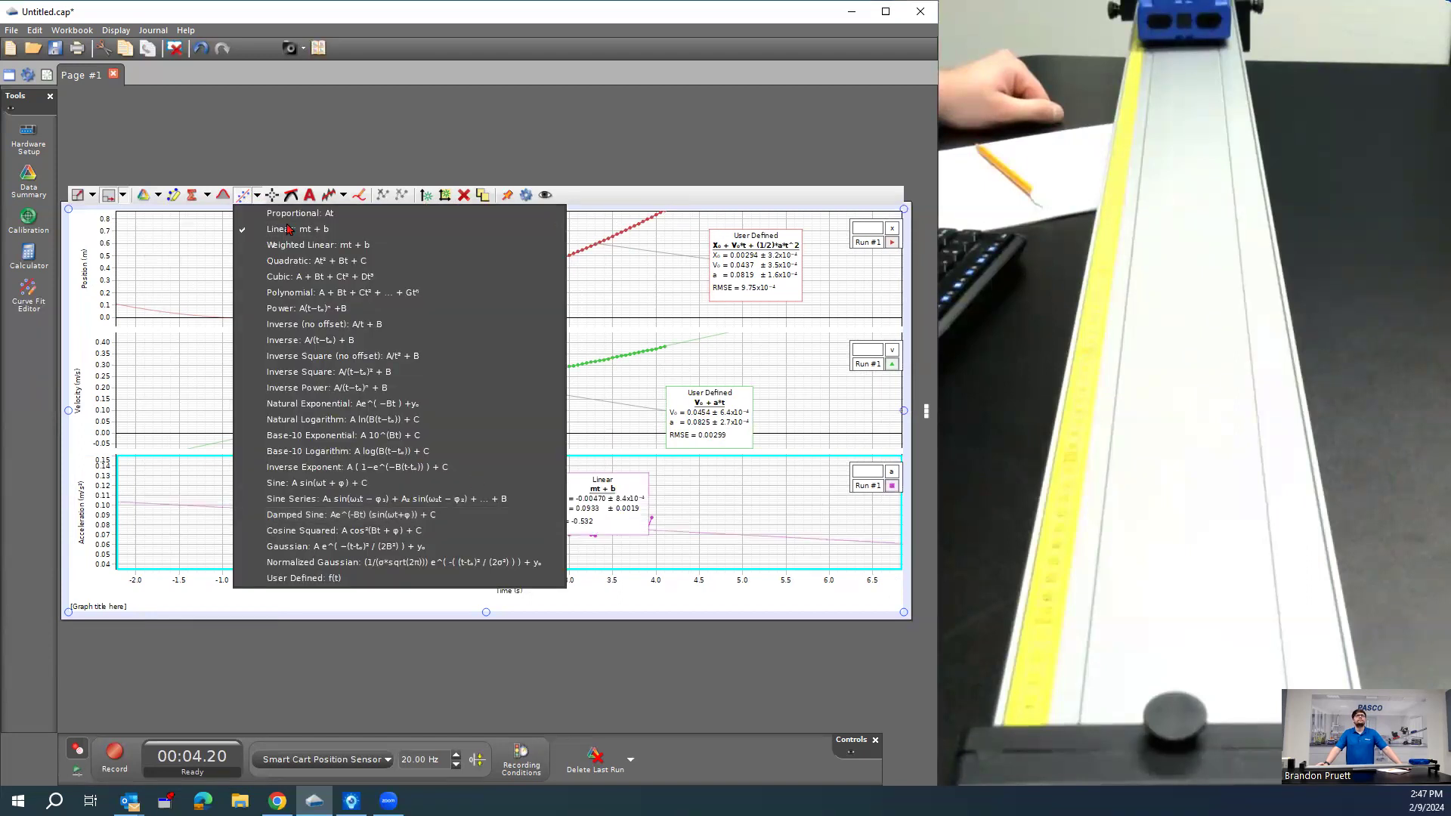
left_click(768, 502)
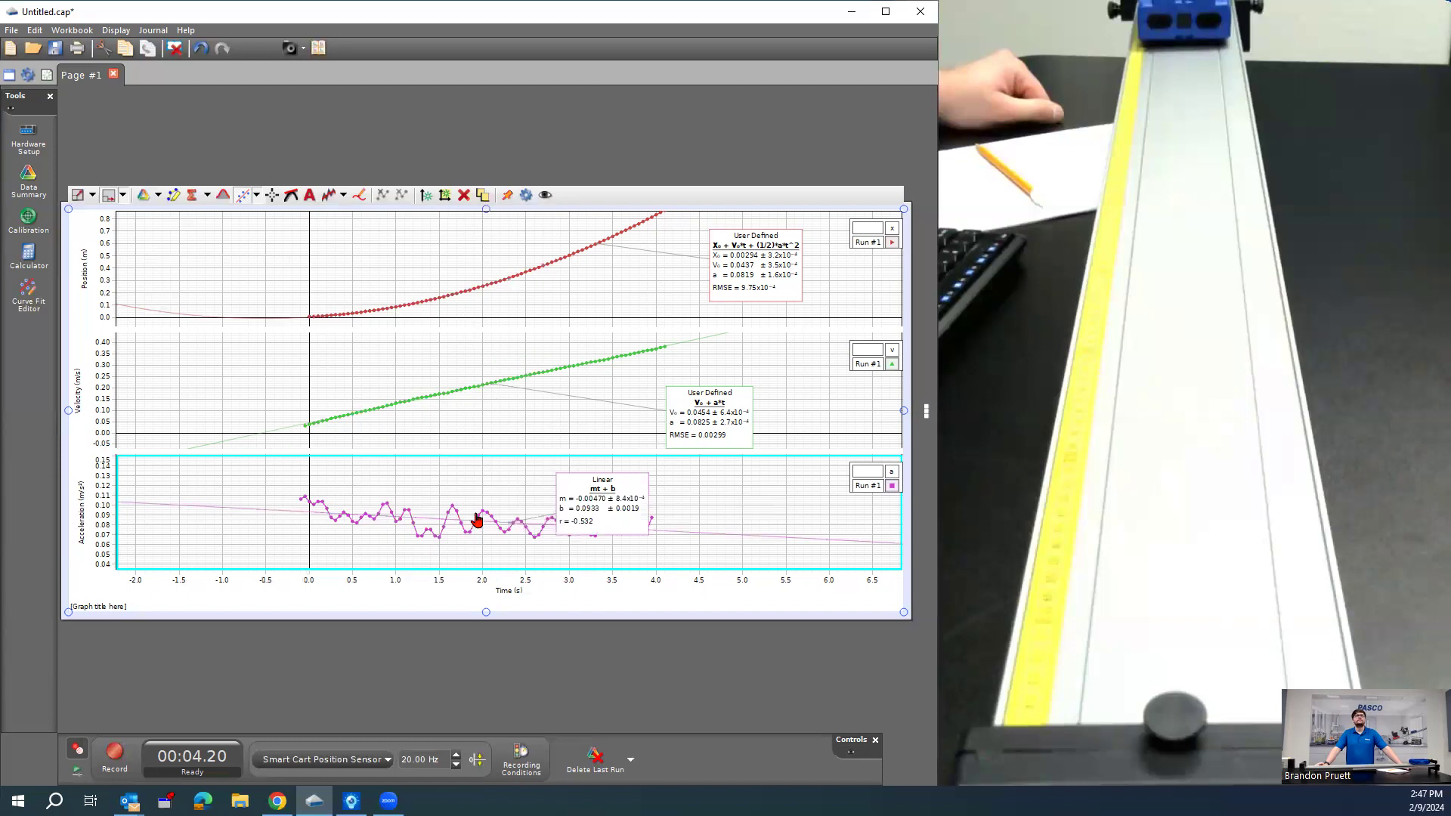
scroll(476, 519, "down", 1)
scroll(439, 492, "up", 1)
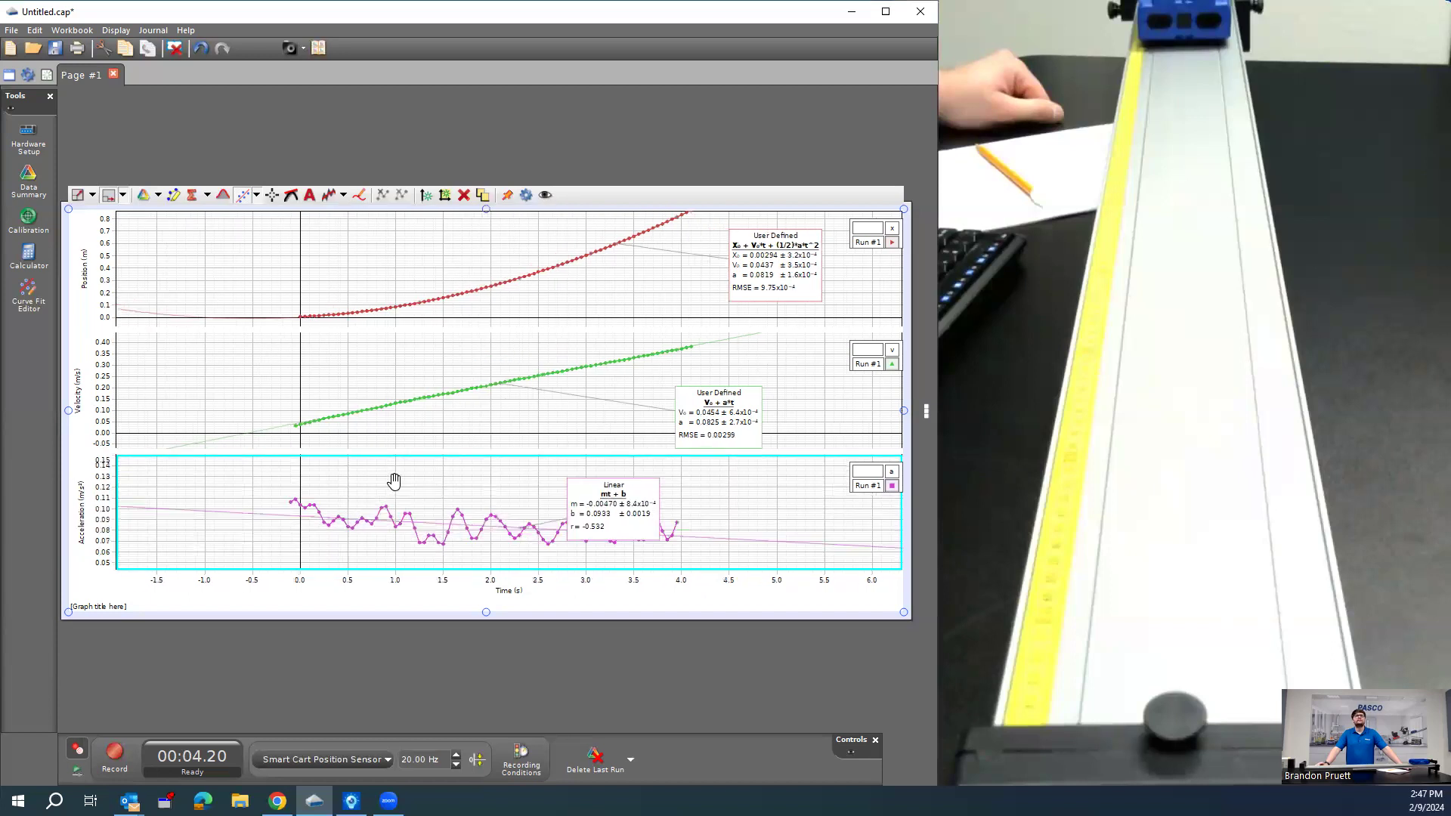
scroll(396, 488, "up", 1)
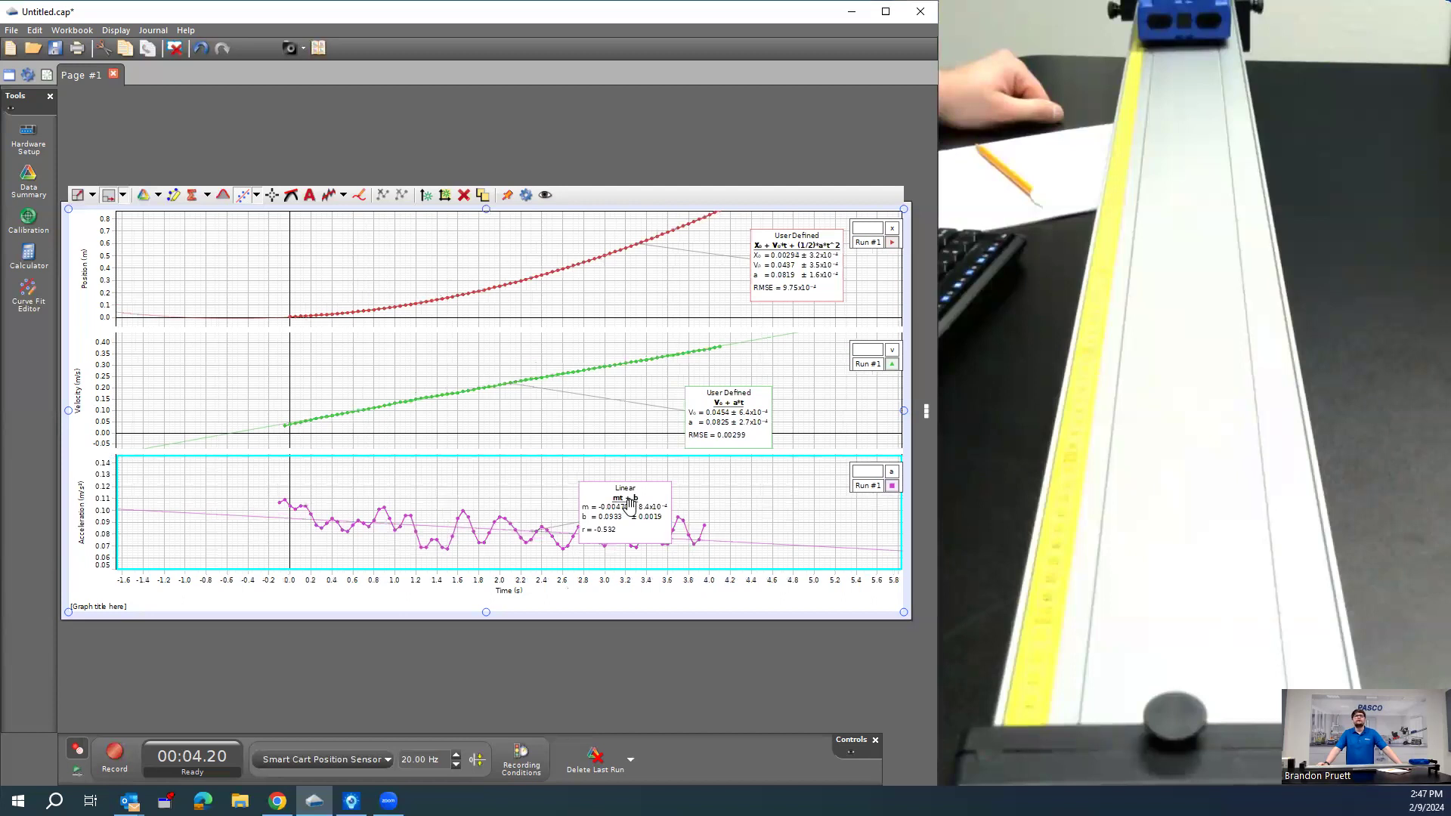
left_click(691, 498)
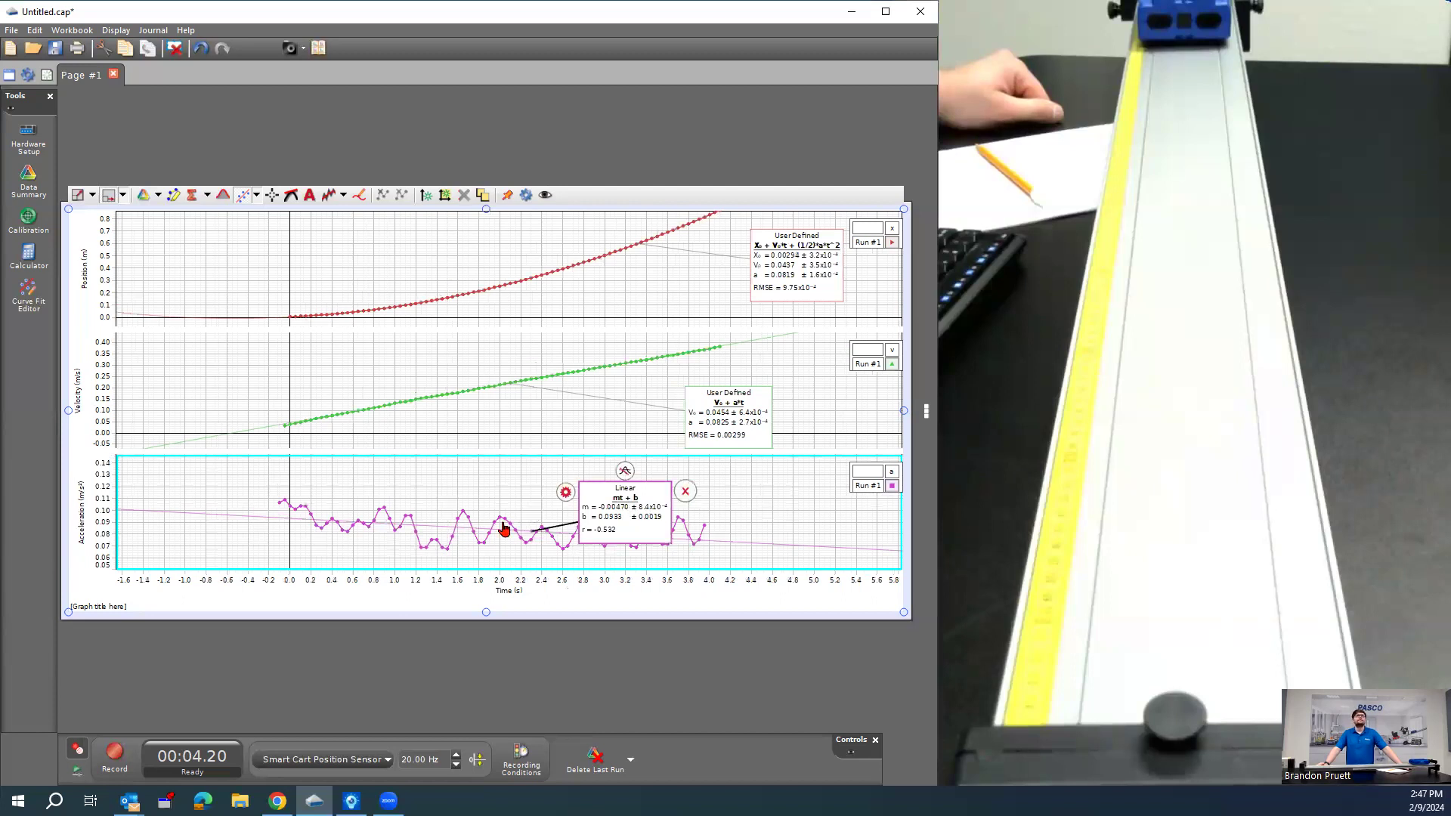
key("Delete")
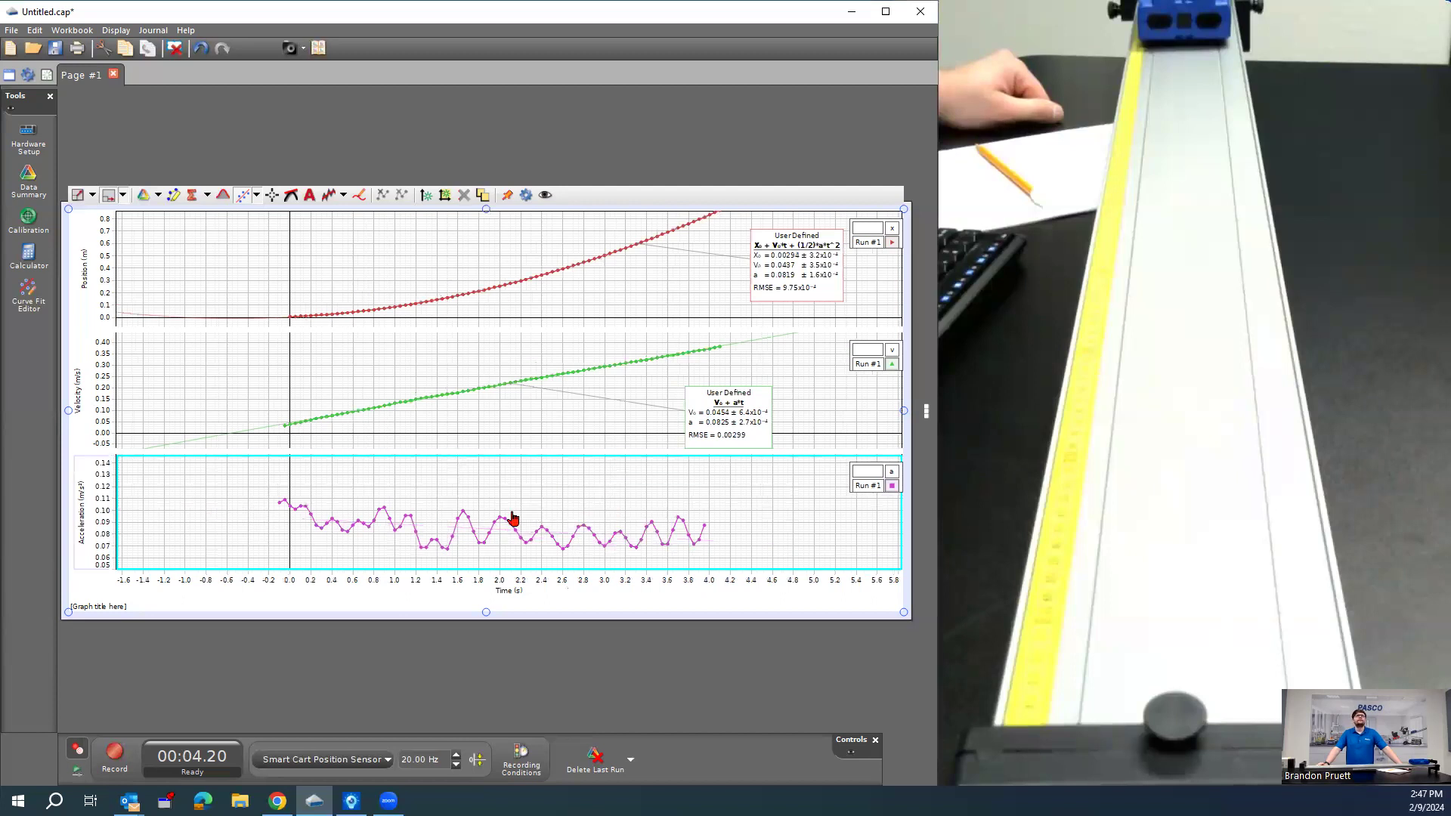
- Highlight all Run #1 acceleration data and show only its Mean statistic
left_click(173, 195)
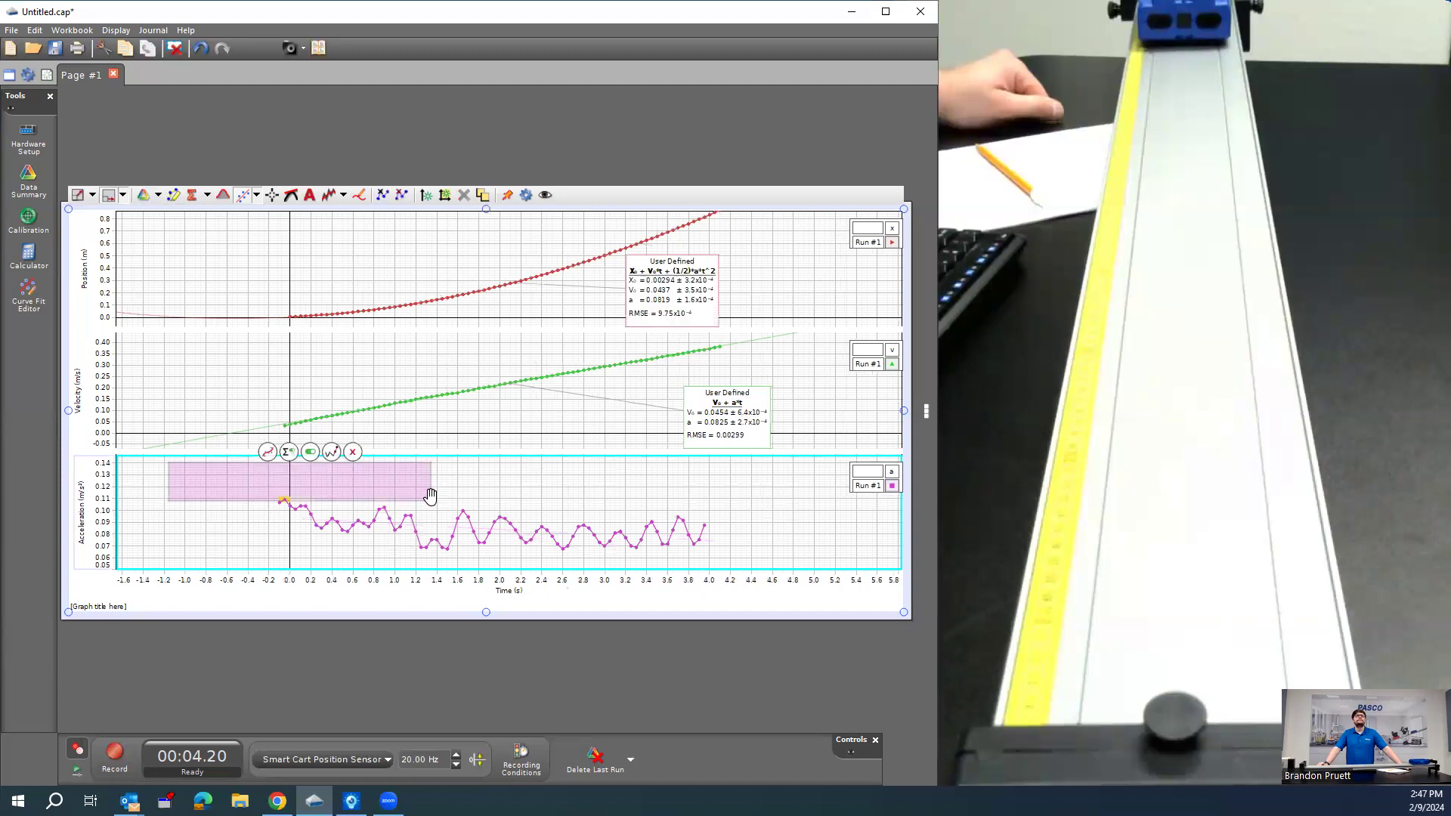
left_click_drag(430, 498, 543, 476)
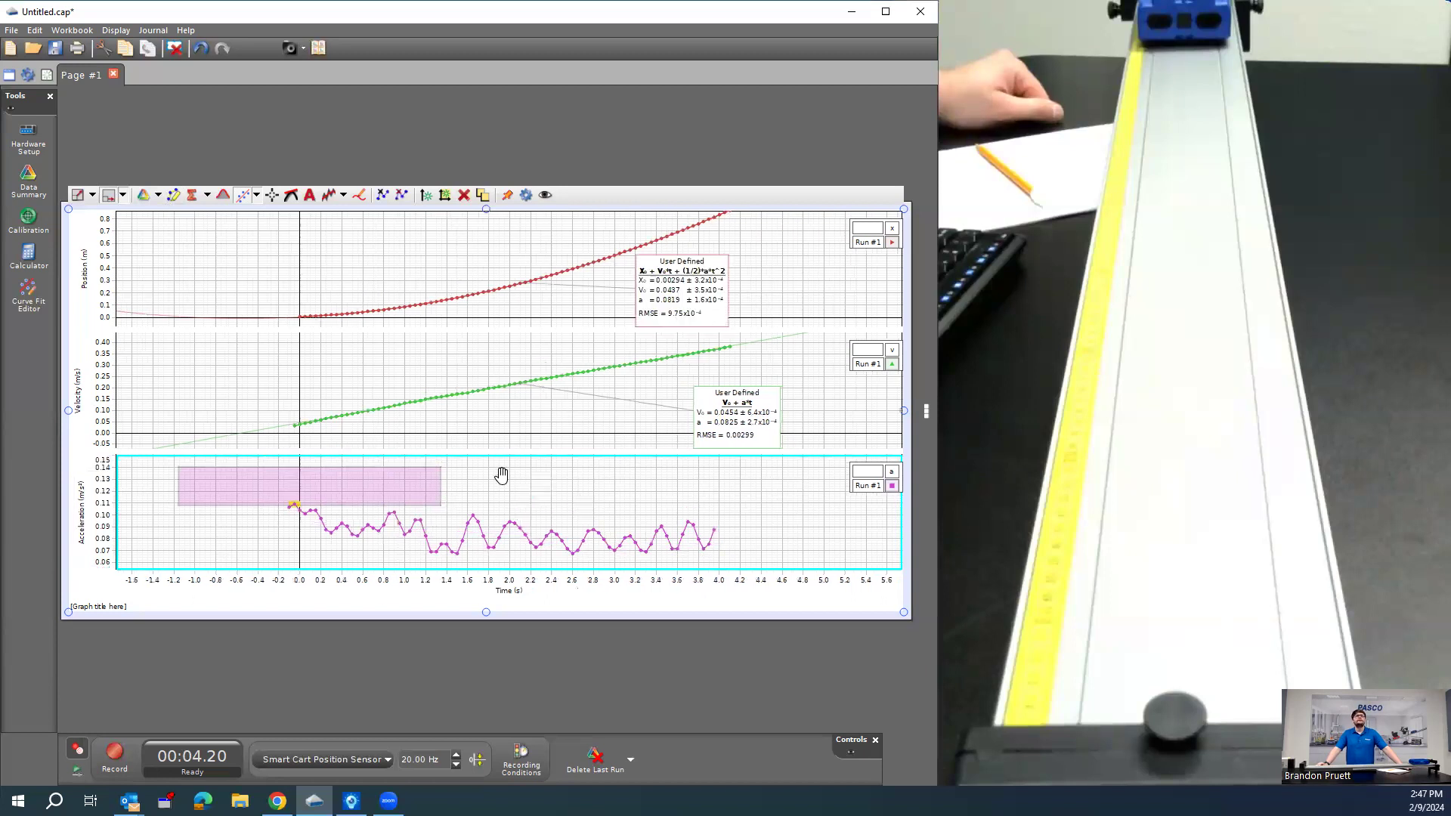
left_click_drag(557, 511, 843, 549)
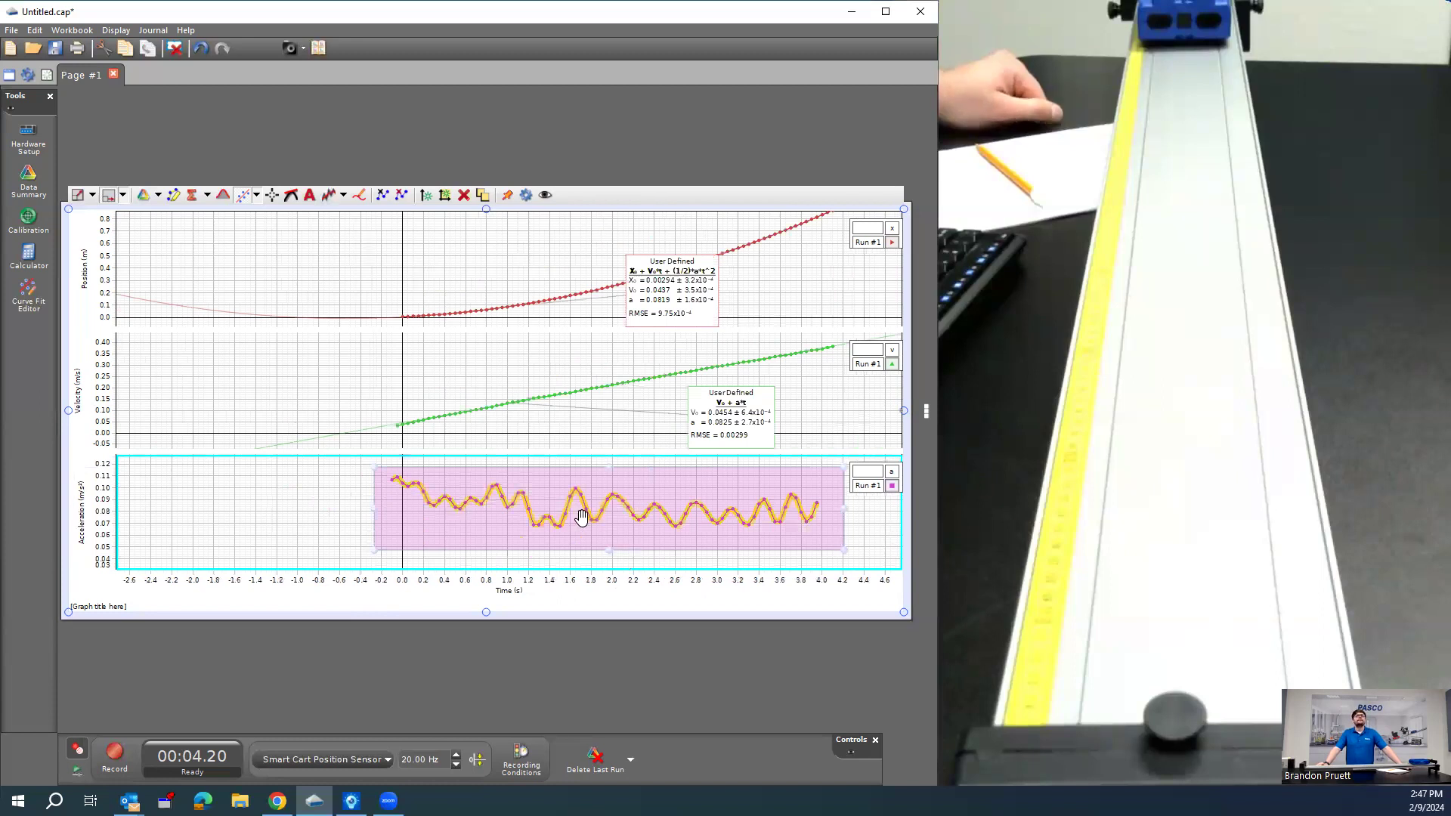
mouse_move(592, 479)
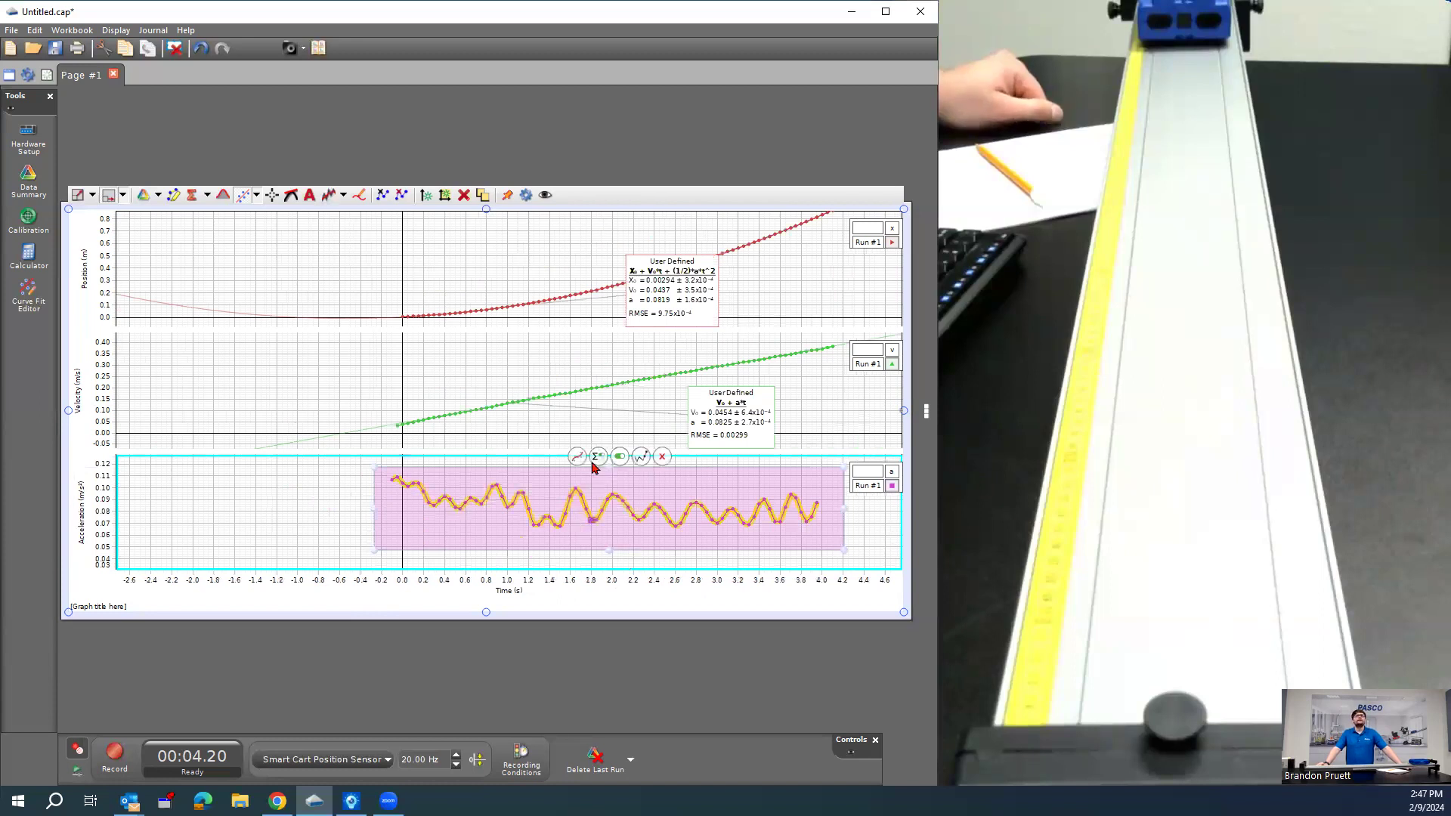
left_click(626, 485)
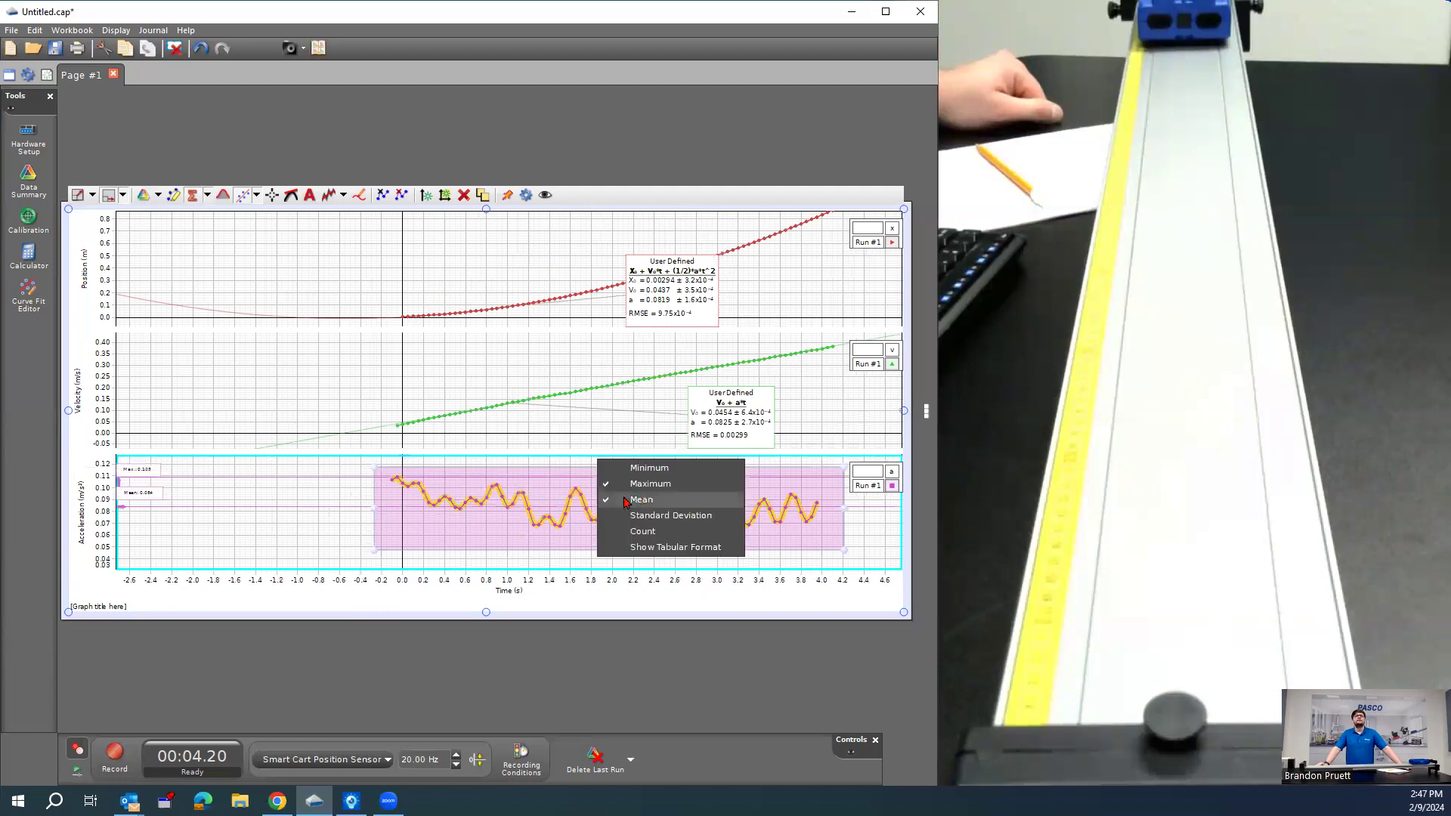
left_click(626, 501)
left_click(625, 502)
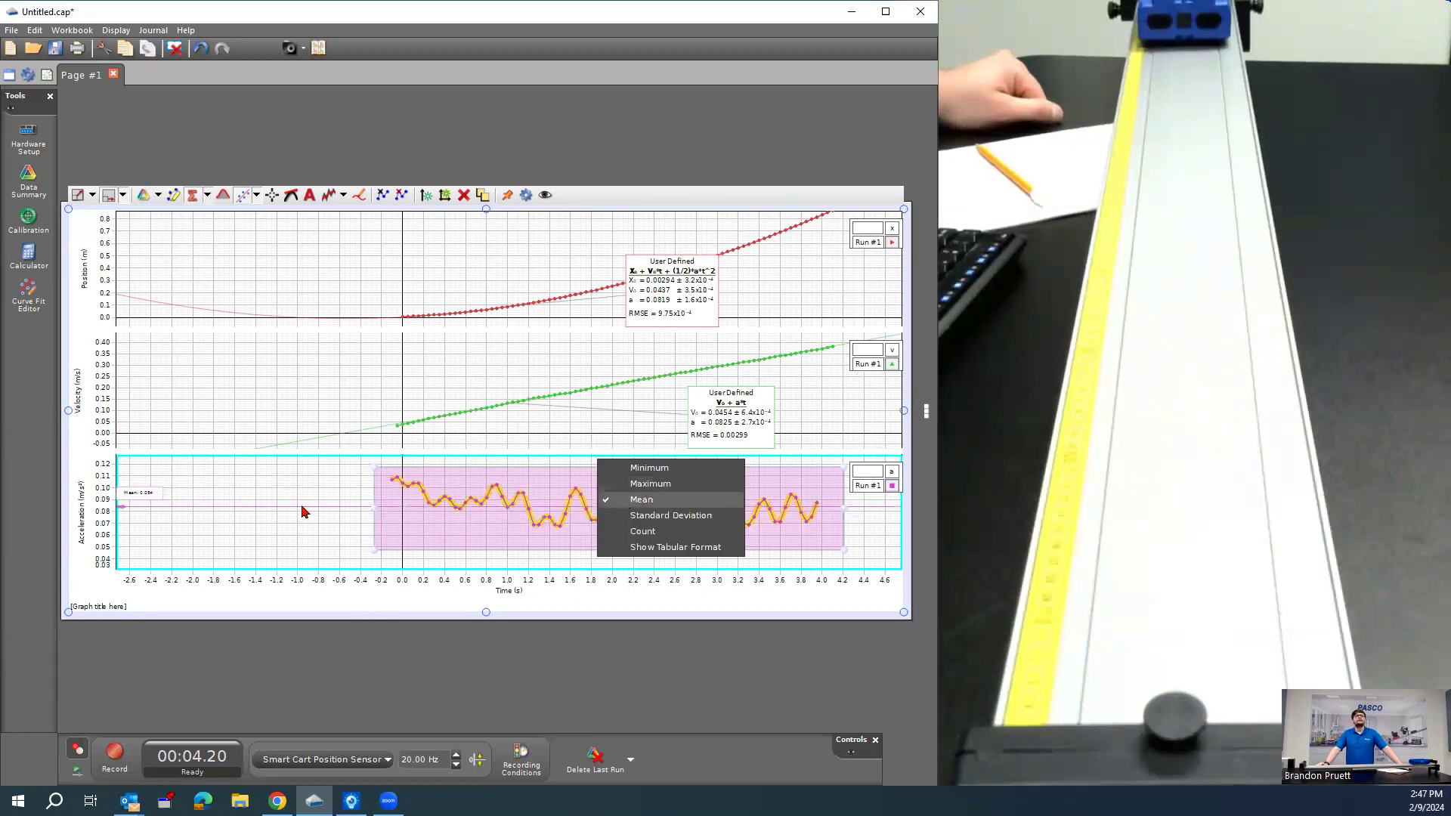
left_click(263, 534)
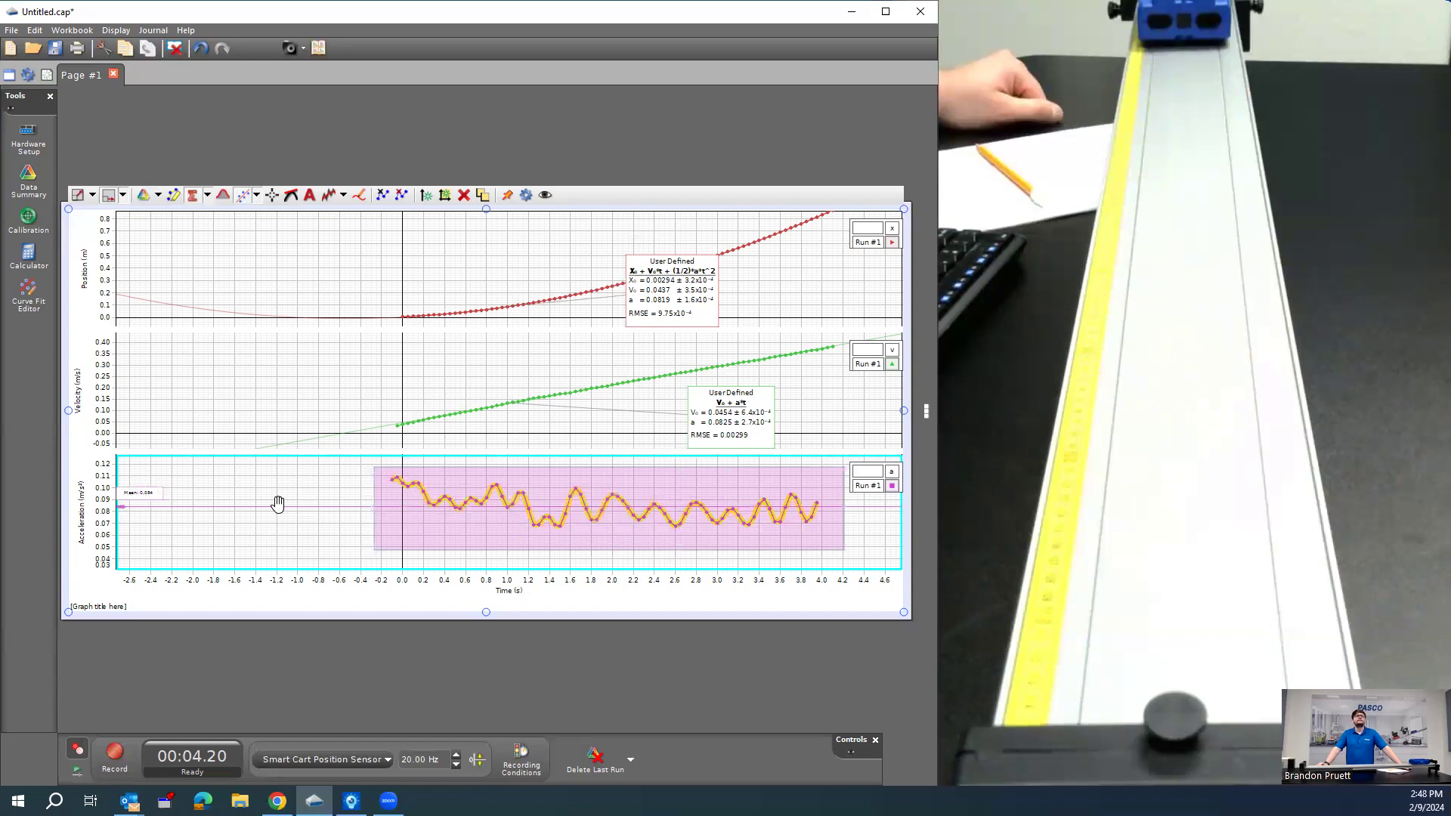
- Remove the position plot from the graph display
left_click(145, 495)
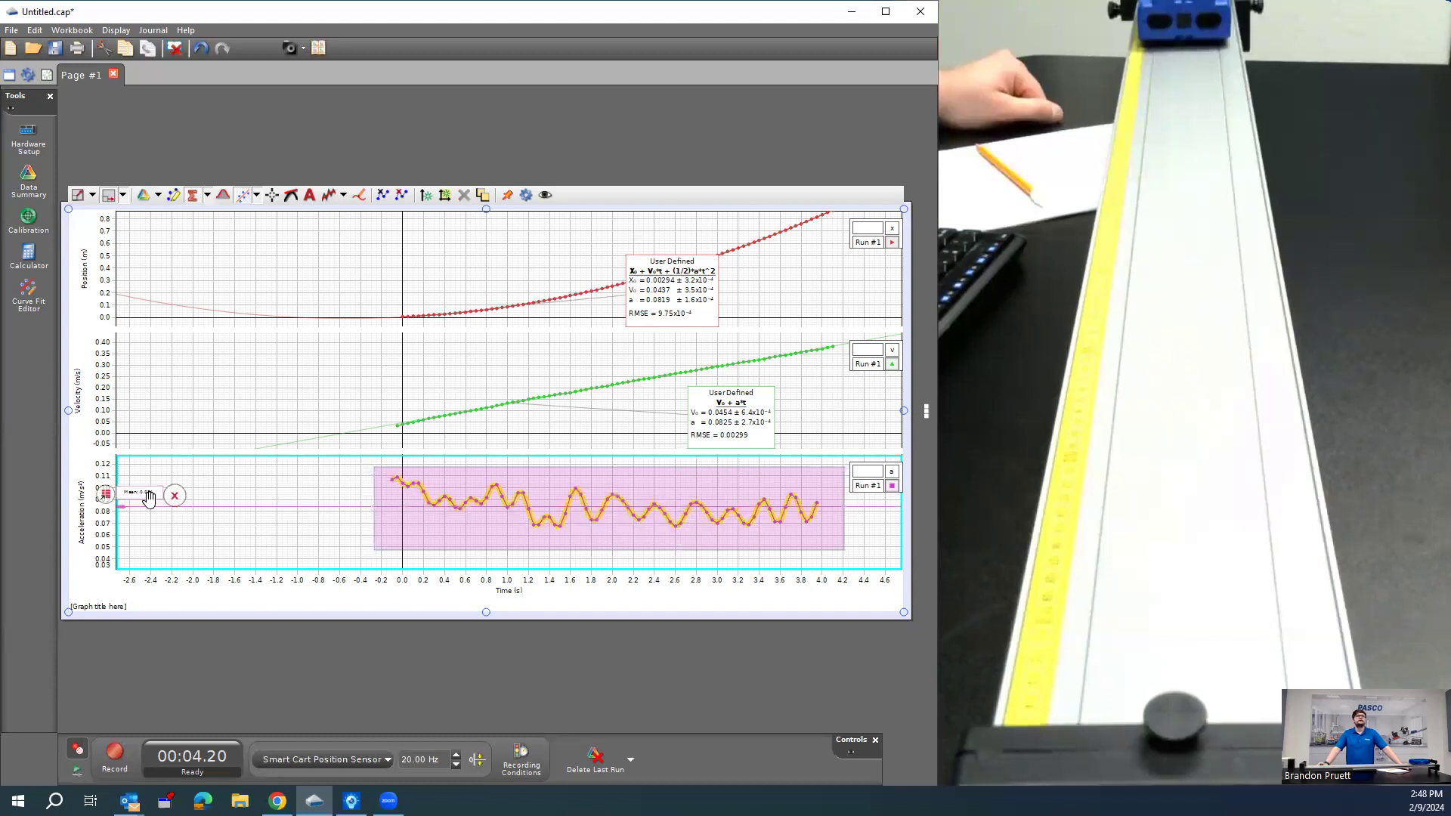
scroll(148, 498, "up", 1)
scroll(145, 500, "up", 1)
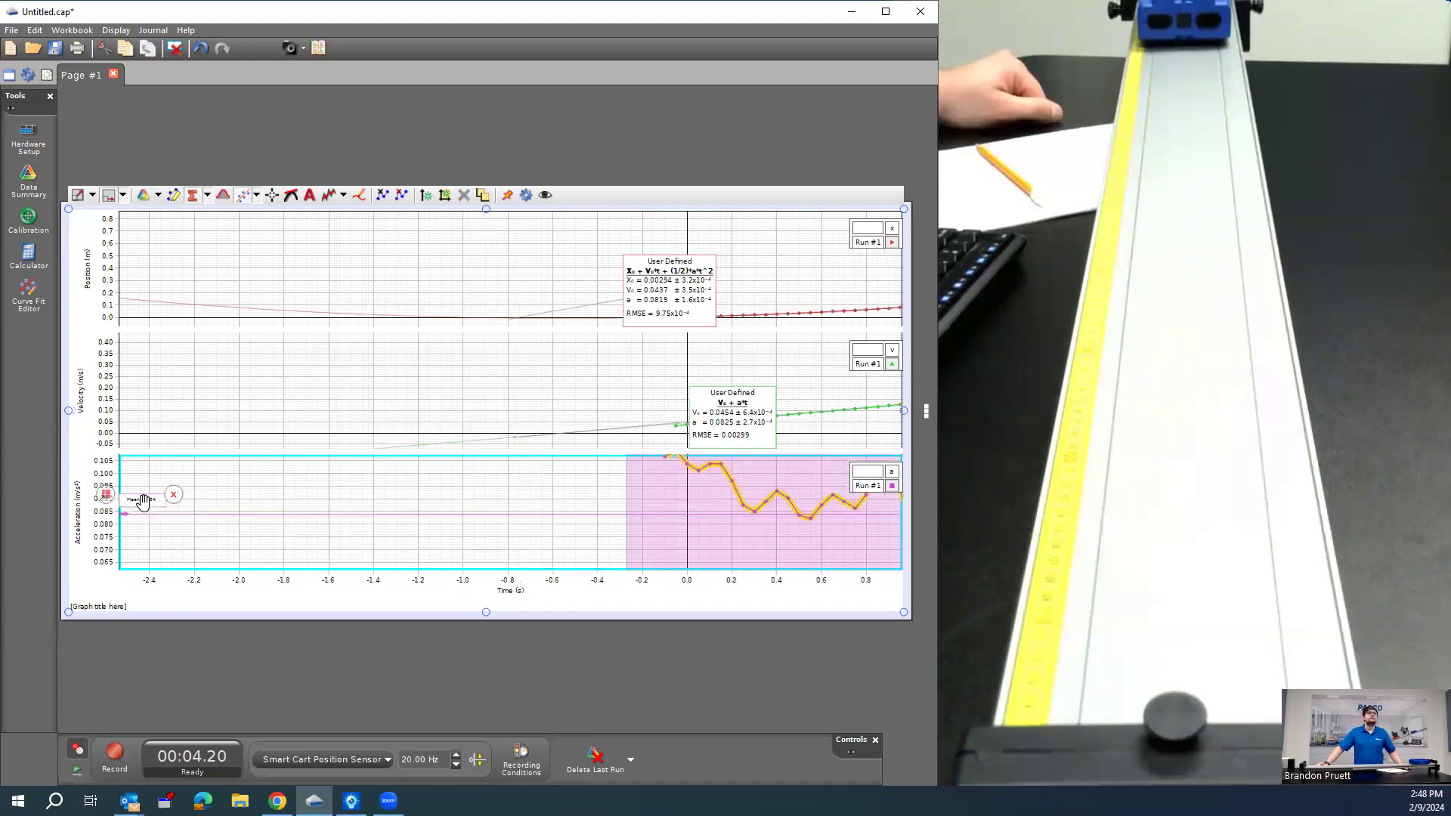
scroll(143, 501, "up", 1)
scroll(155, 513, "up", 1)
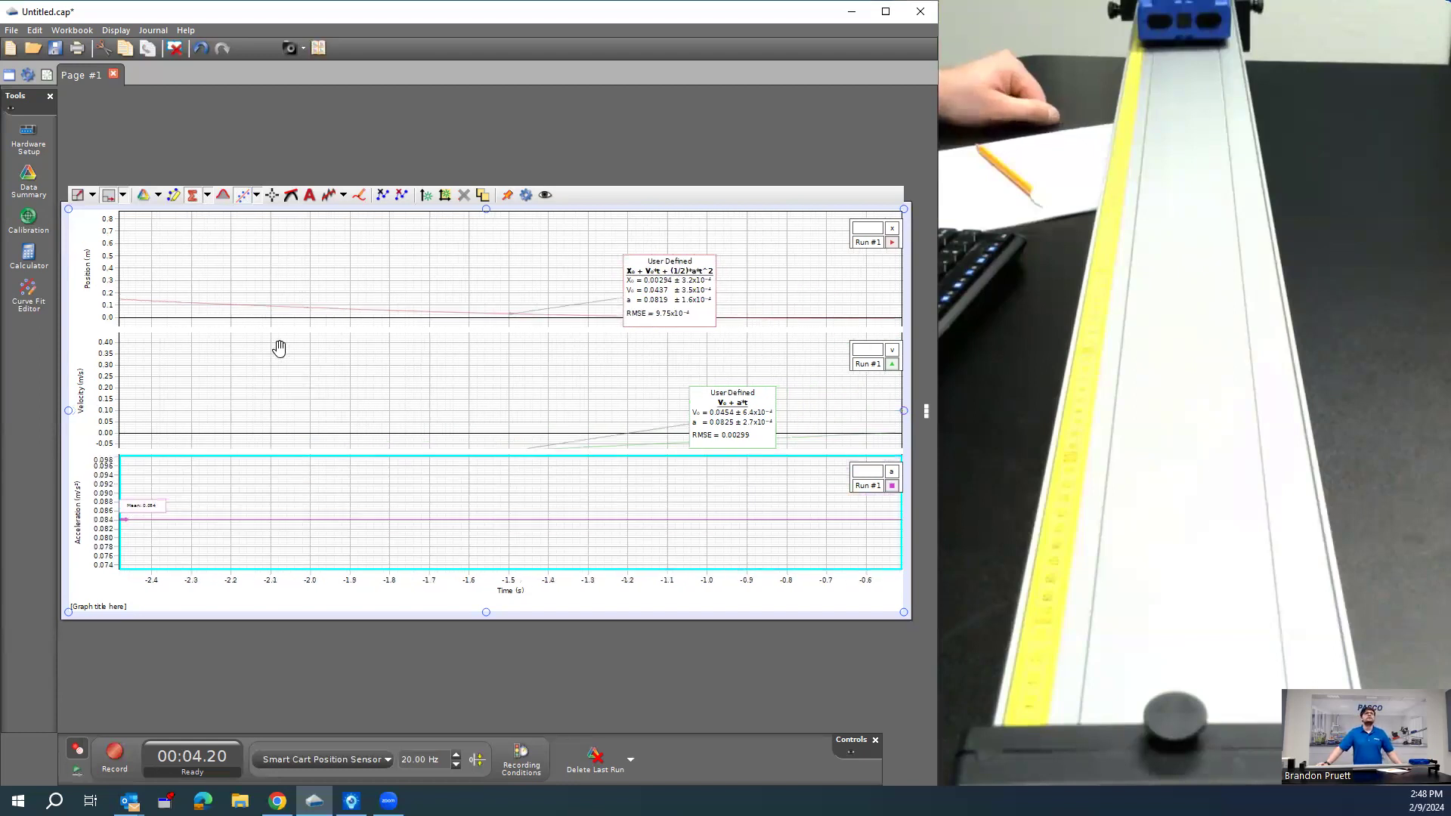
left_click(267, 247)
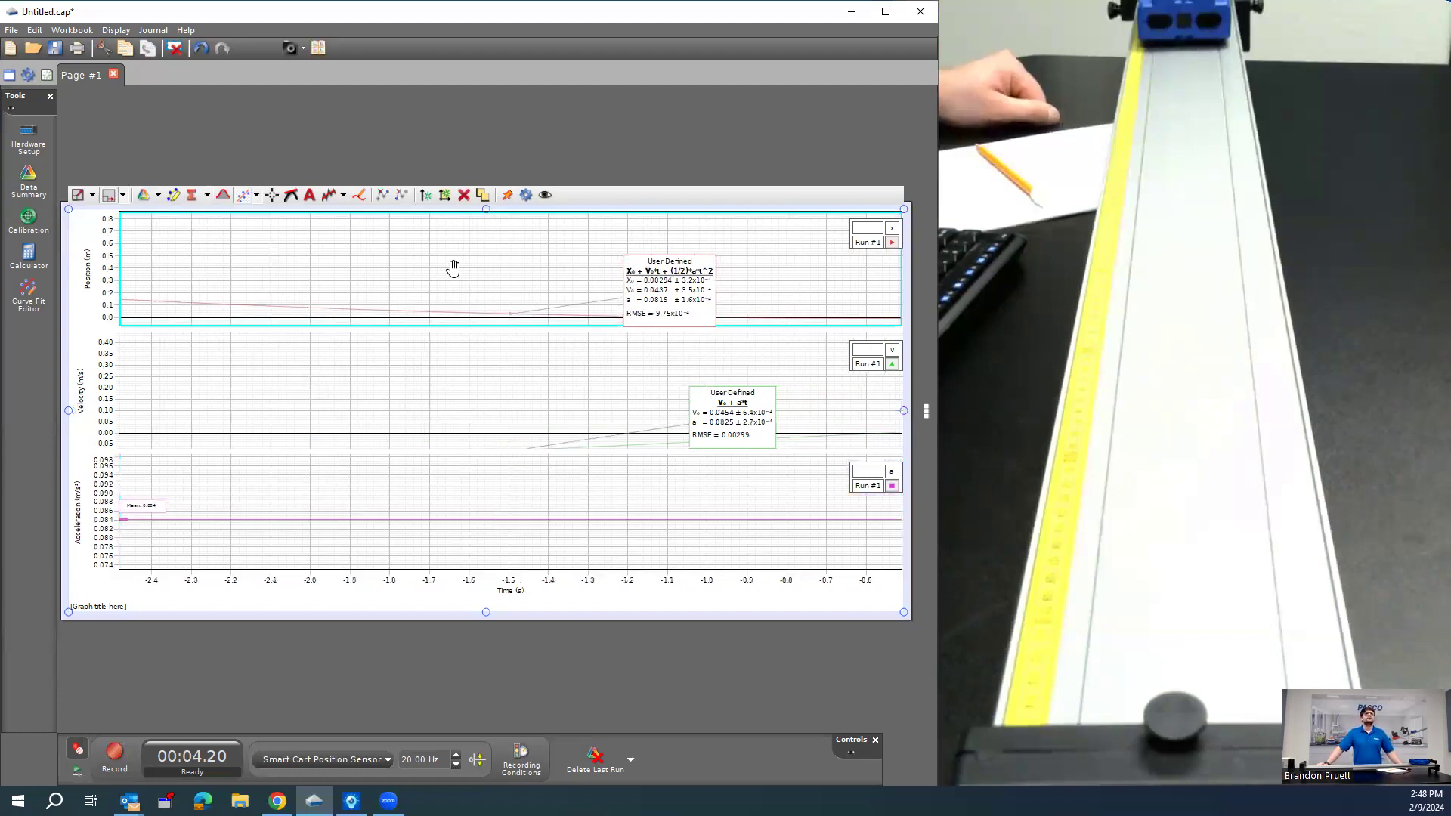
left_click(462, 195)
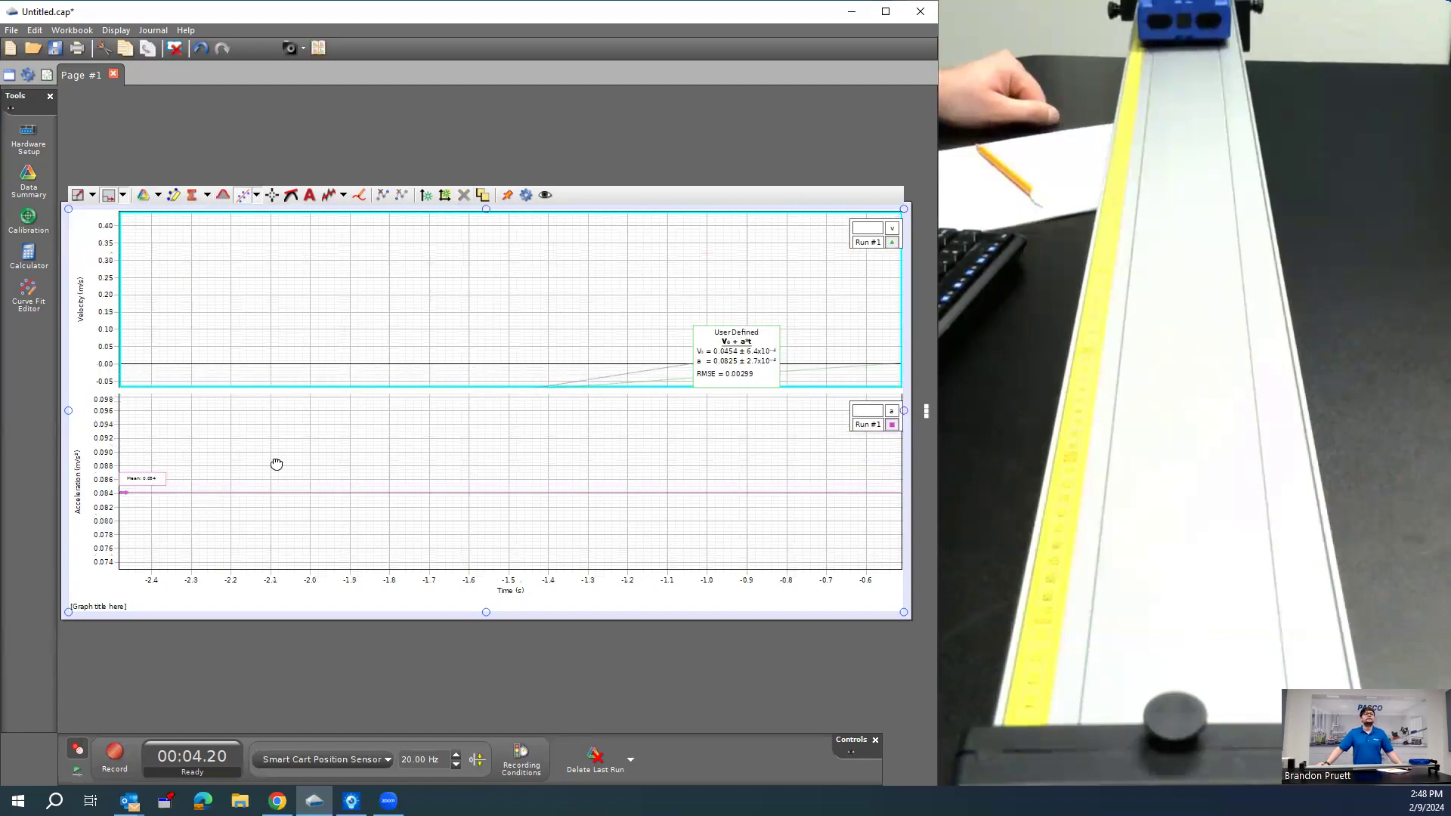
- Undo the accidental deletion to restore the Mean 0.084 line on the acceleration plot
left_click_drag(276, 464, 142, 456)
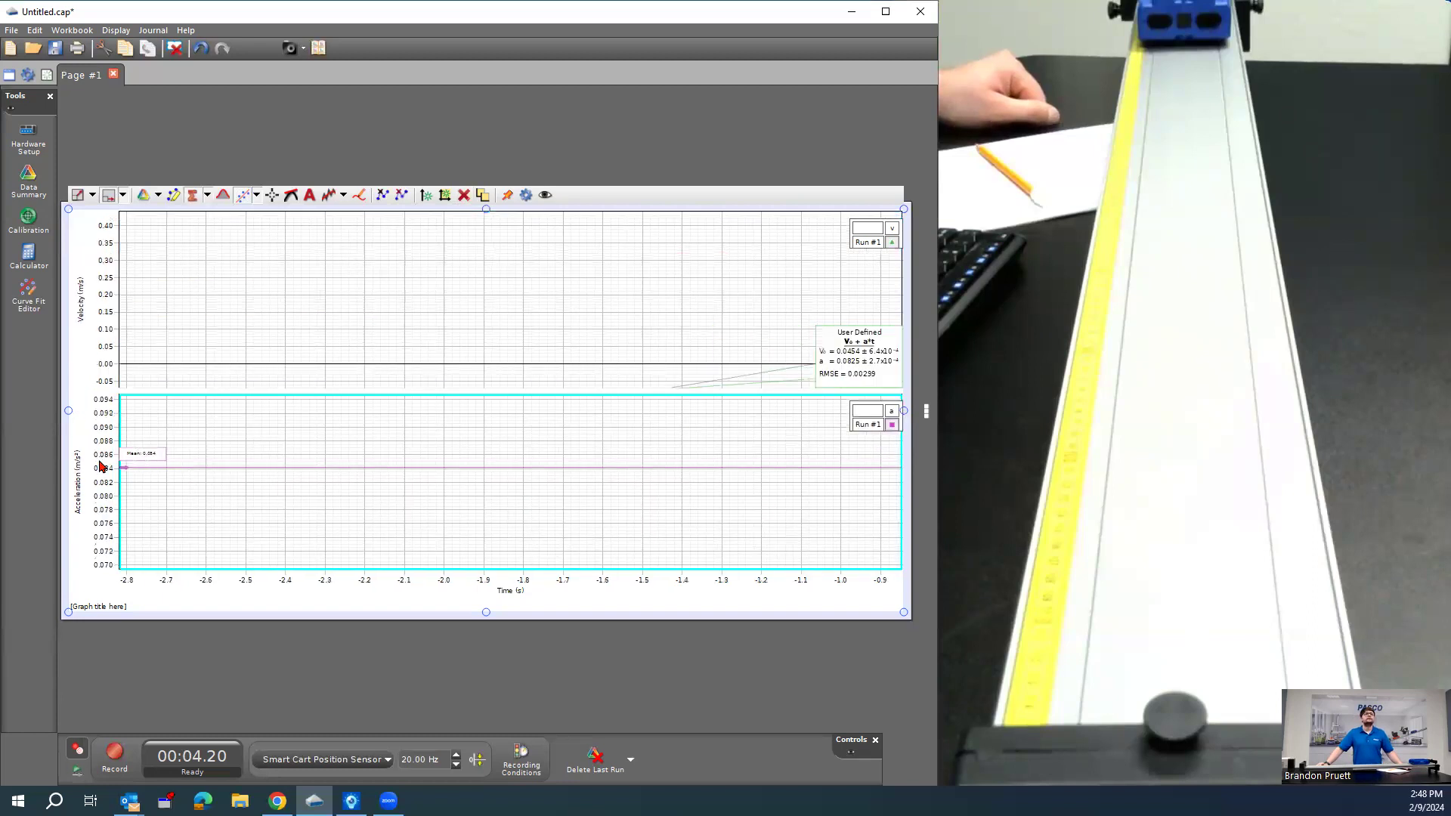
mouse_move(111, 460)
left_click(489, 479)
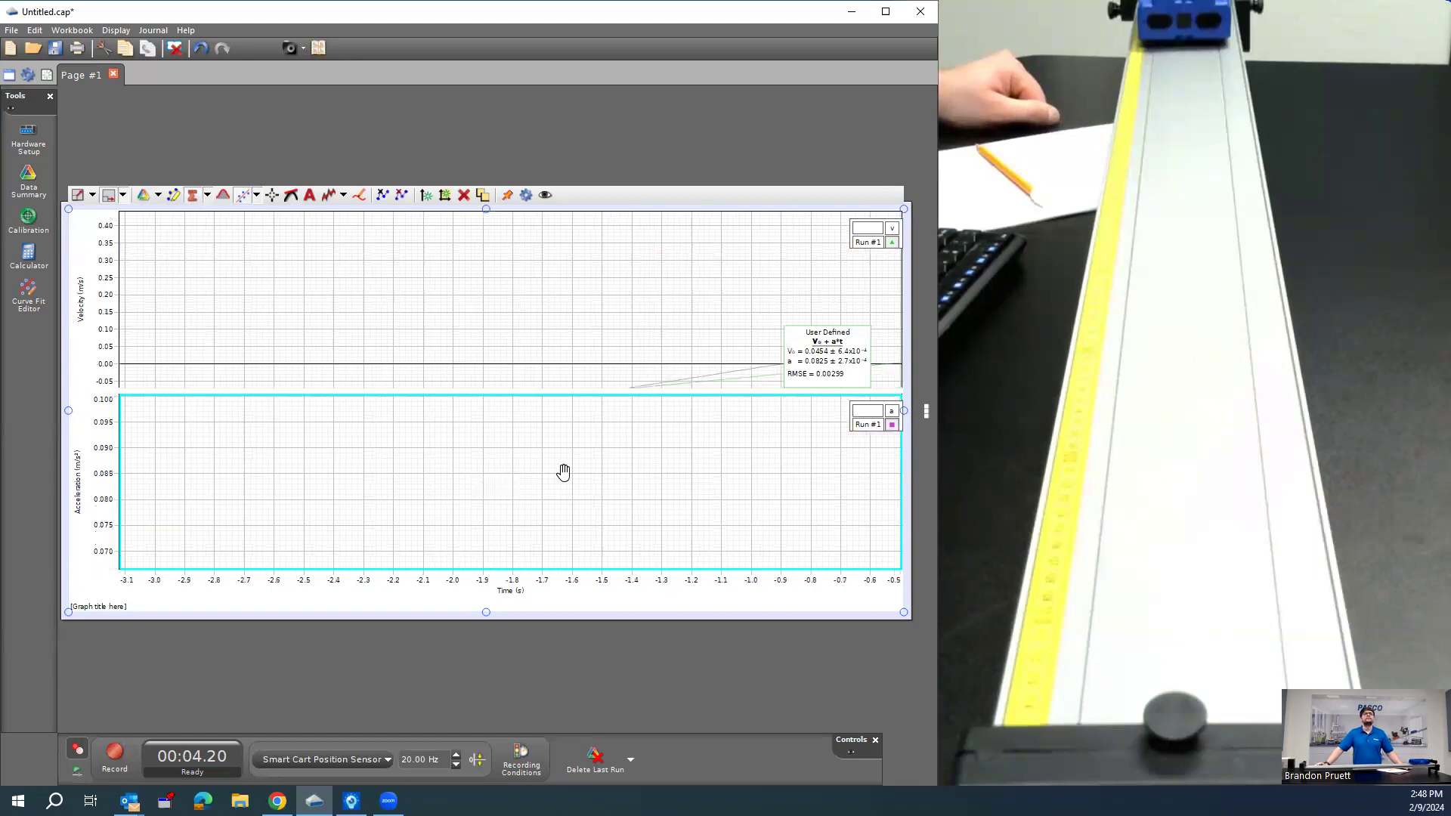
key("ctrl+z")
key("ctrl+z")
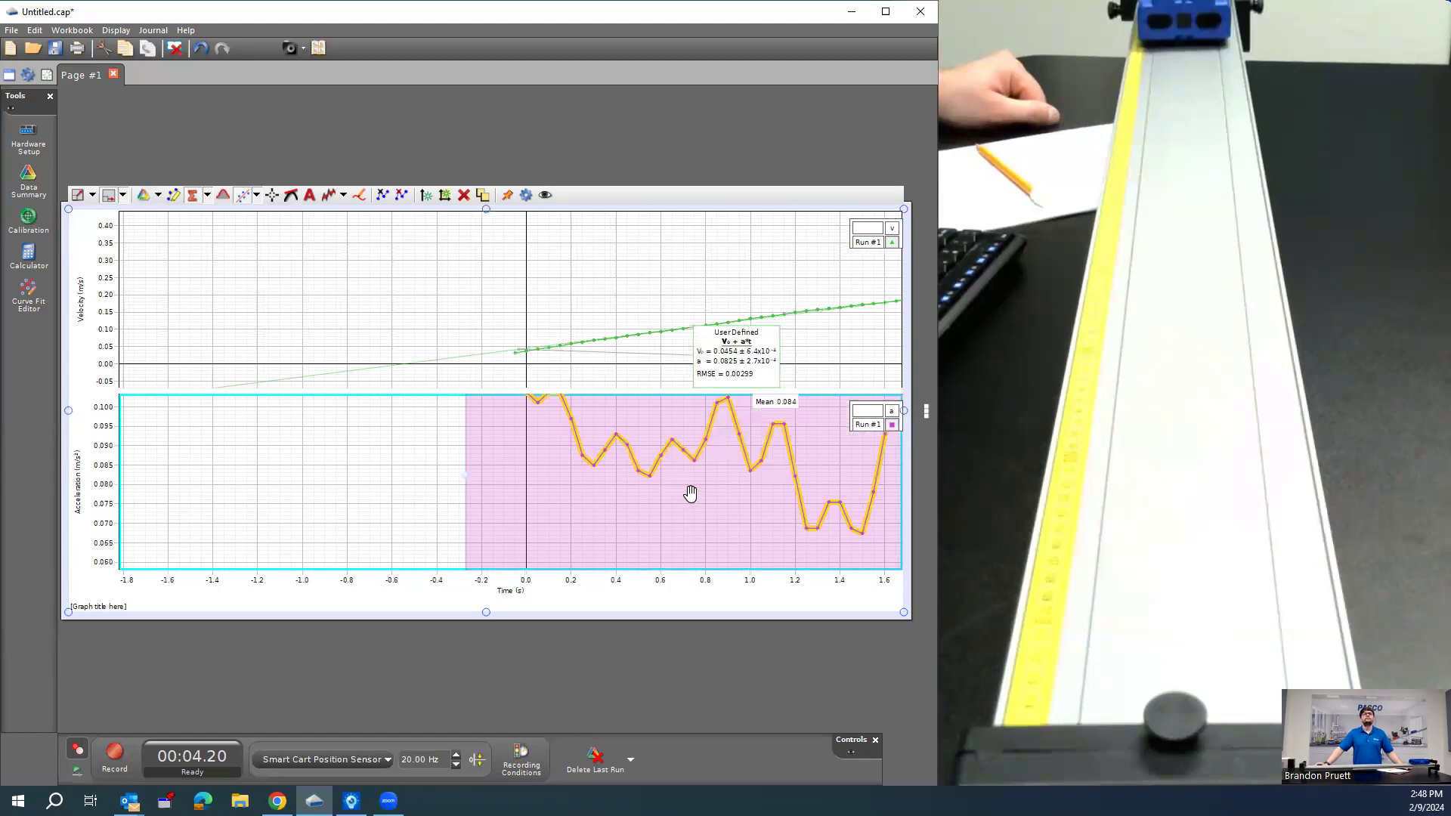
scroll(690, 494, "up", 1)
scroll(777, 417, "up", 1)
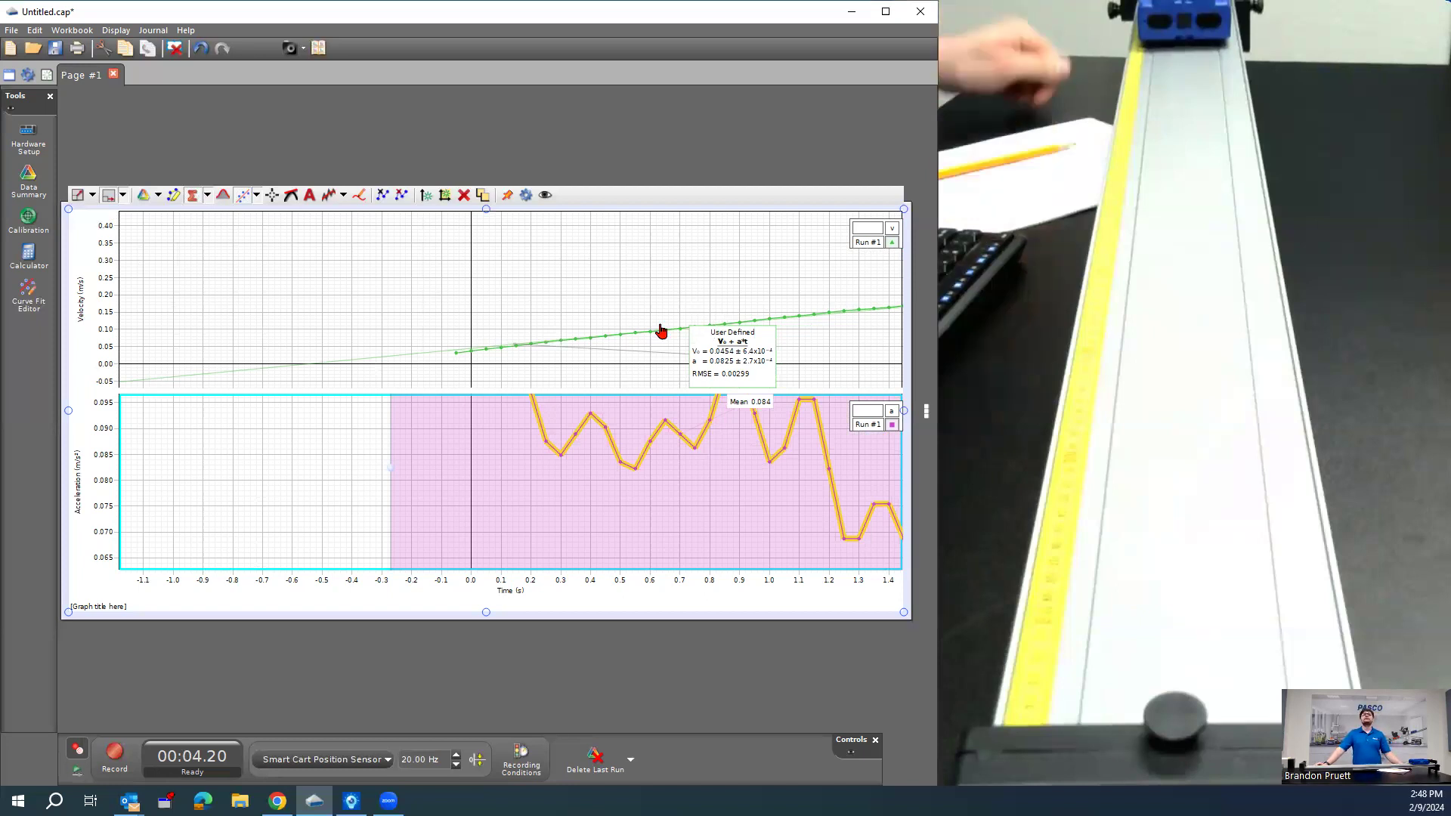
scroll(445, 311, "up", 1)
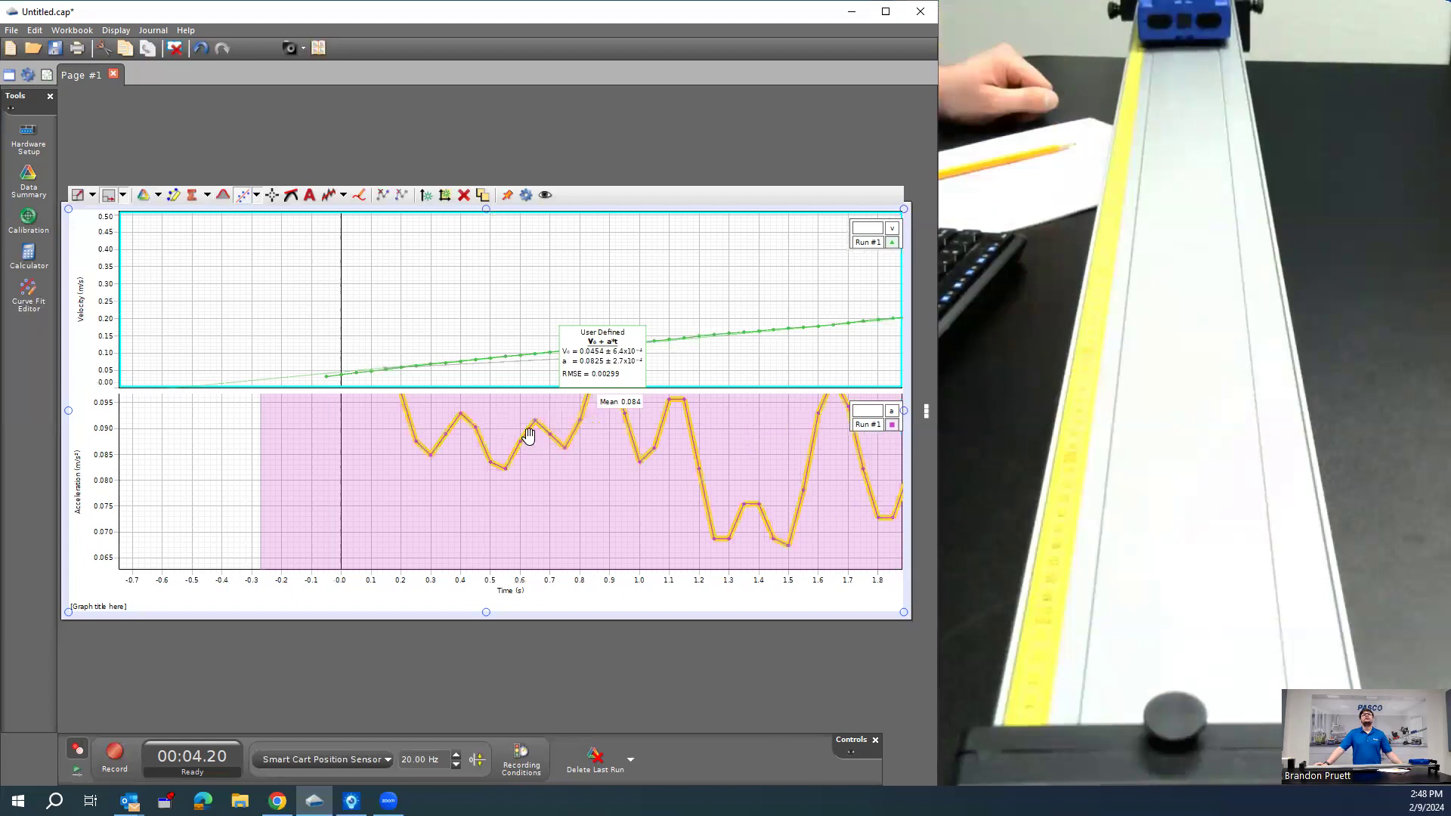
scroll(551, 435, "down", 2)
scroll(553, 435, "down", 1)
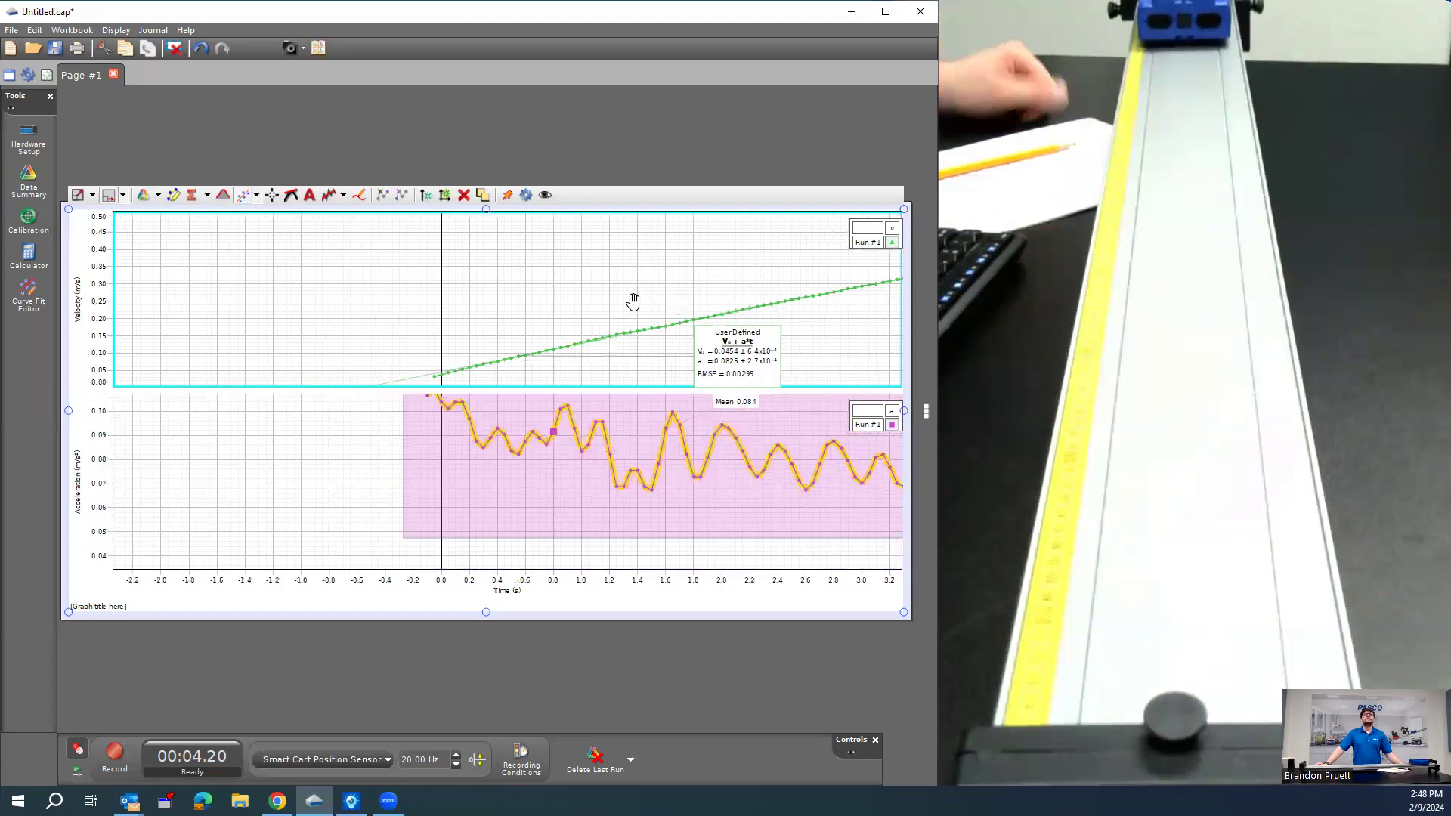
scroll(632, 302, "down", 1)
scroll(454, 370, "down", 1)
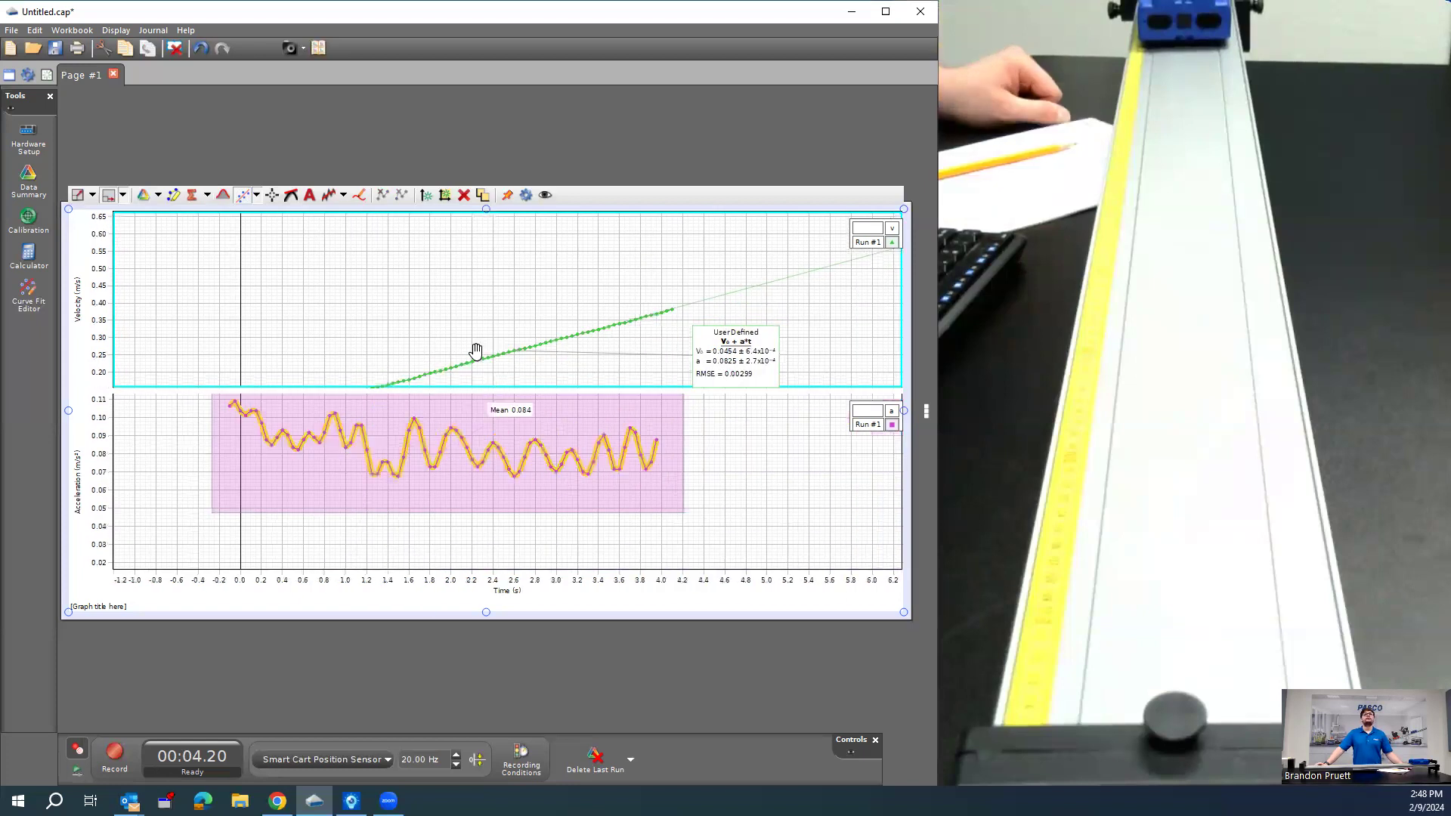
scroll(472, 332, "down", 1)
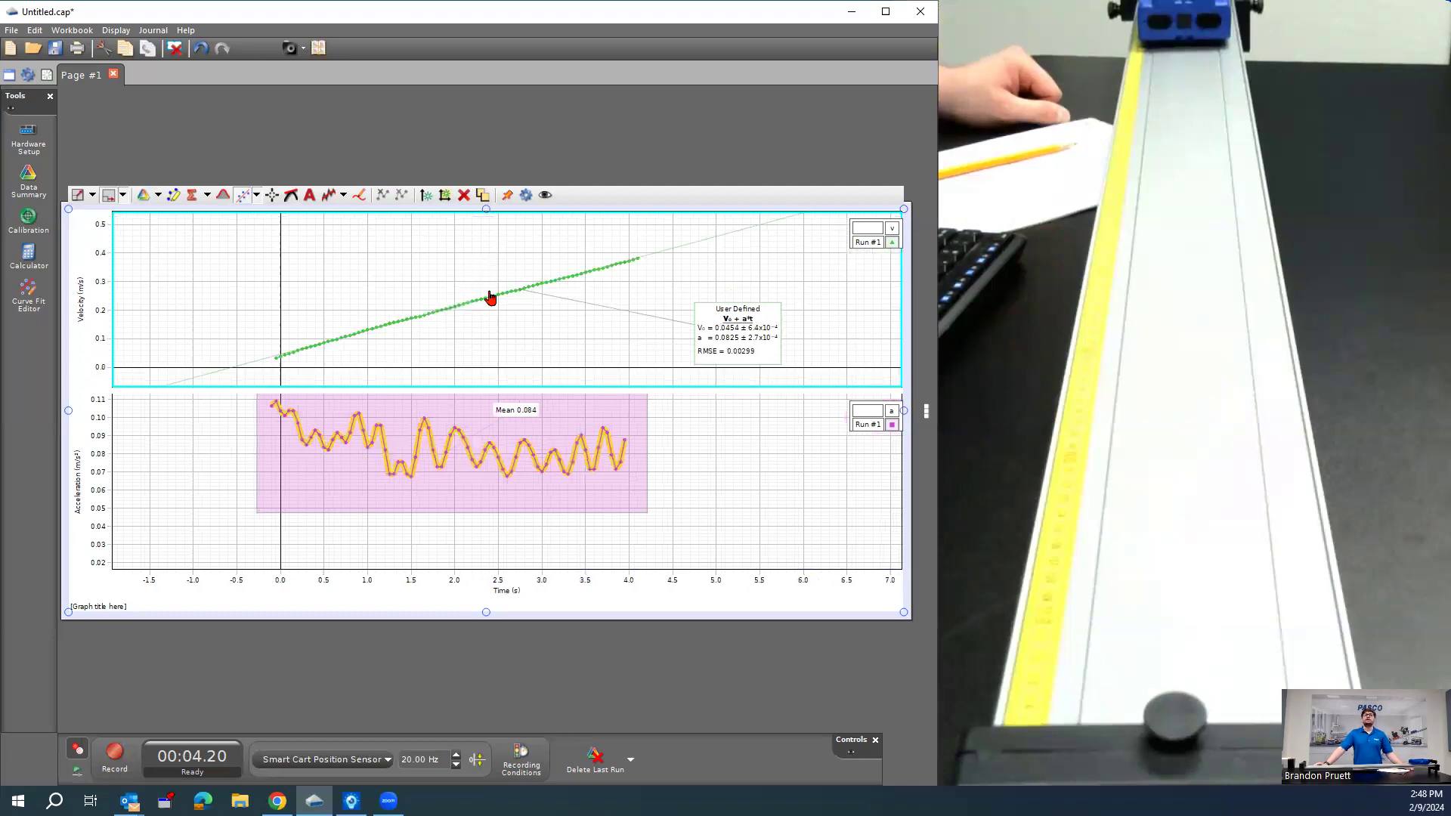